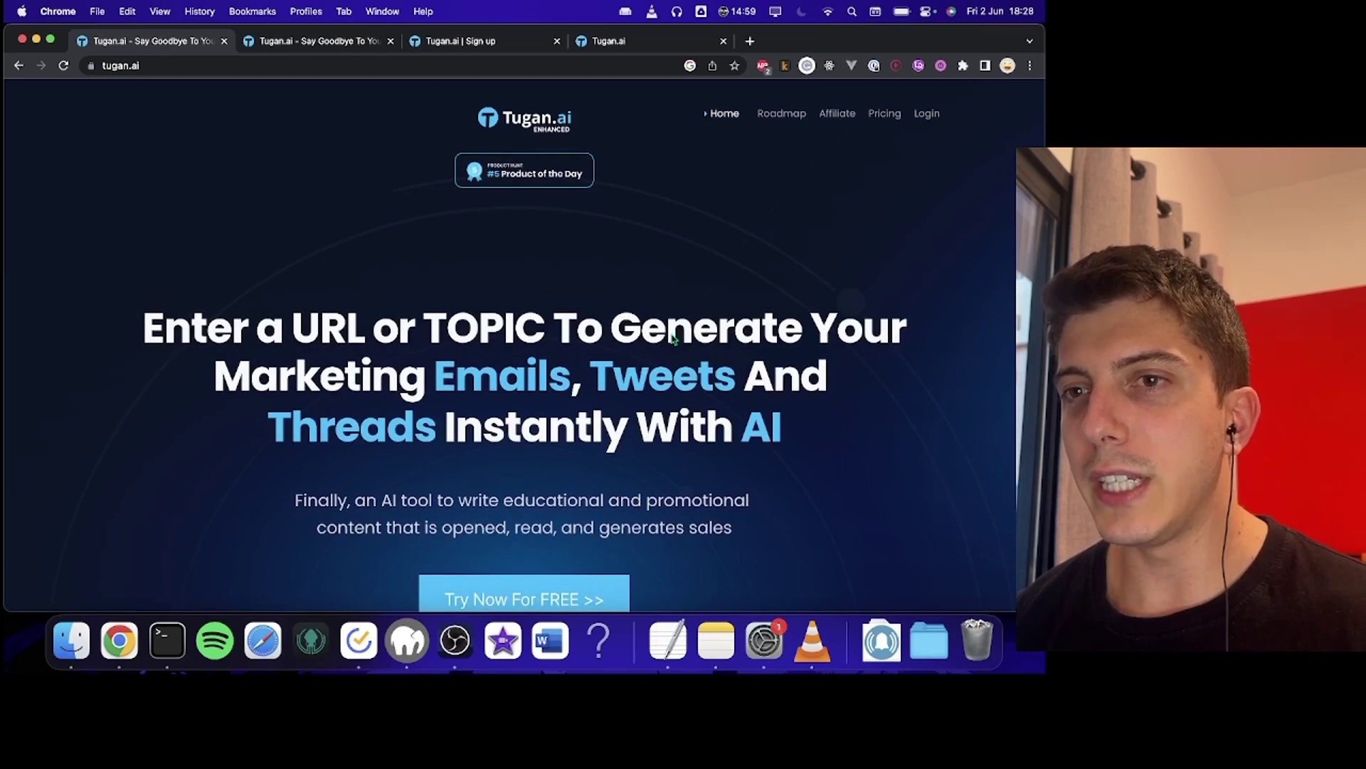
scroll(674, 340, down, 2)
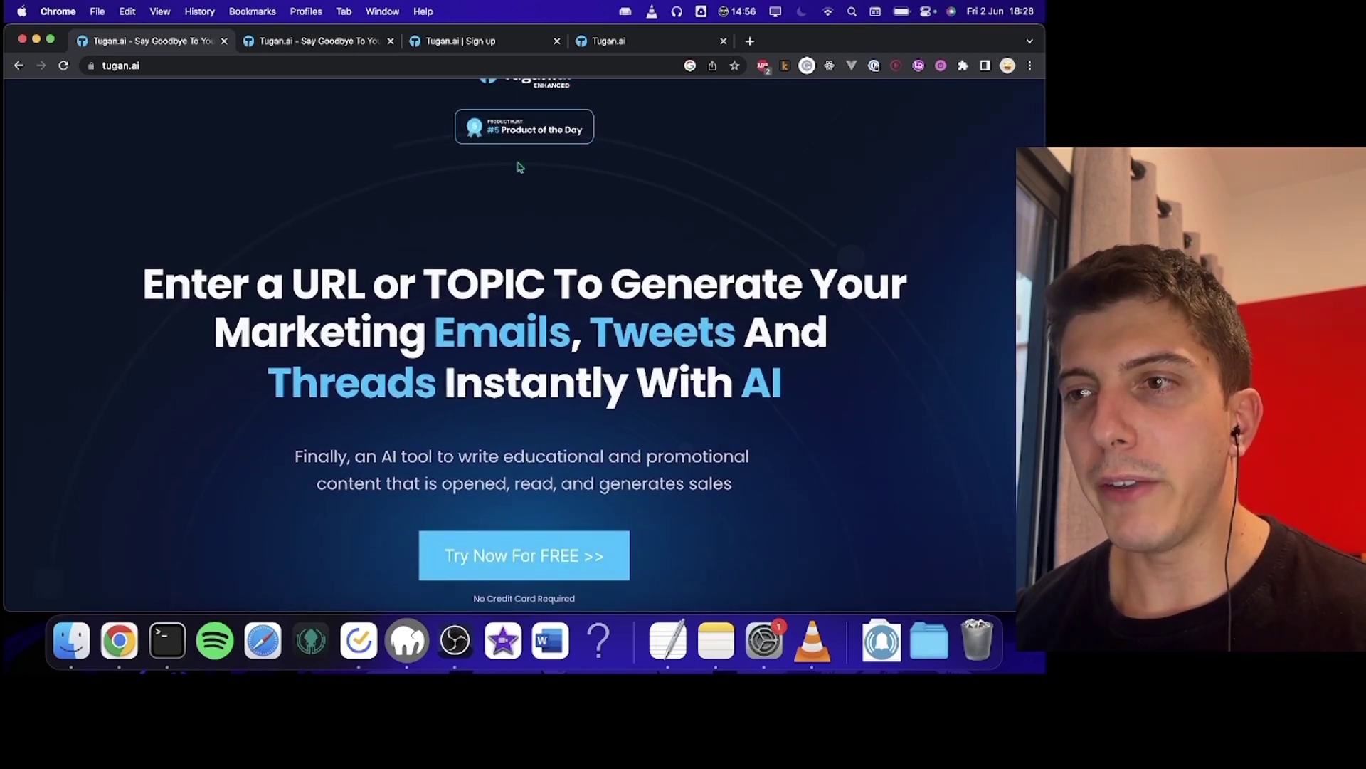
scroll(674, 341, up, 2)
scroll(512, 385, down, 3)
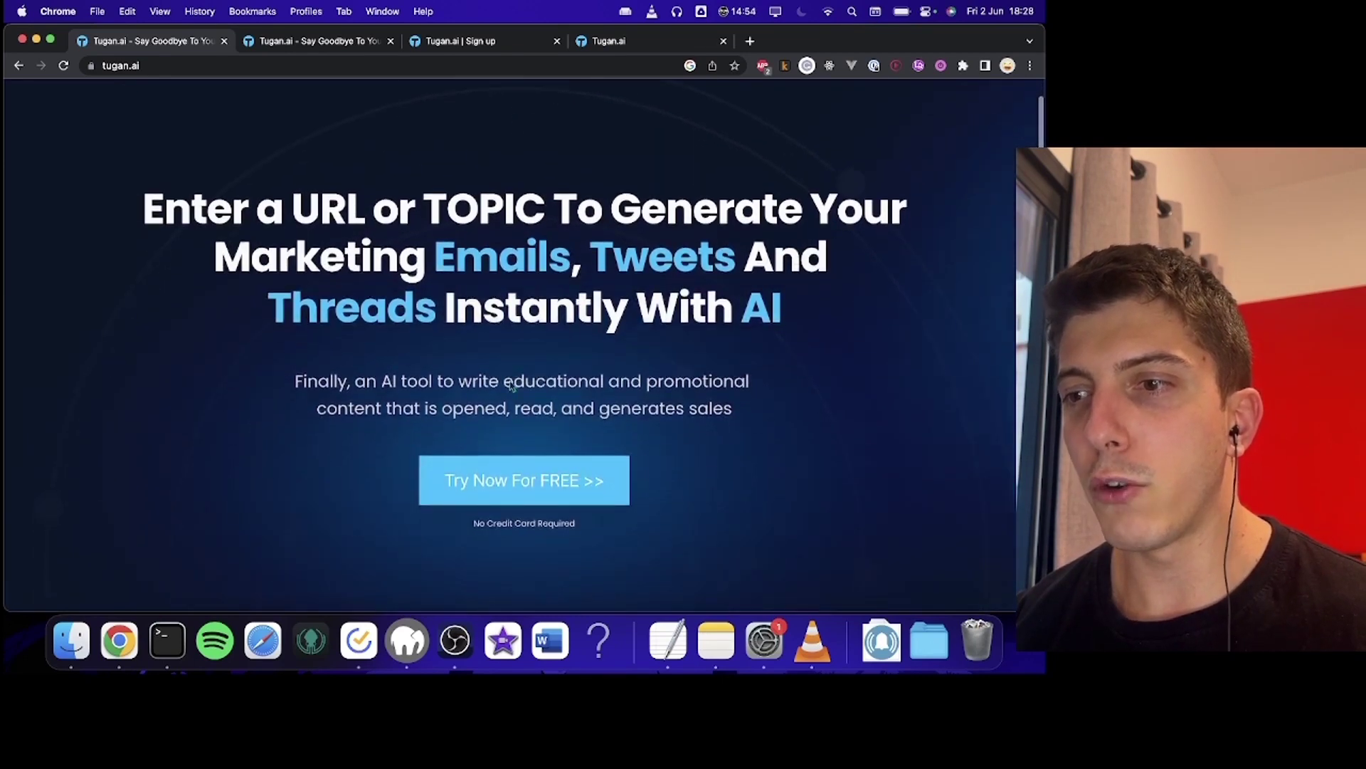
scroll(480, 397, down, 15)
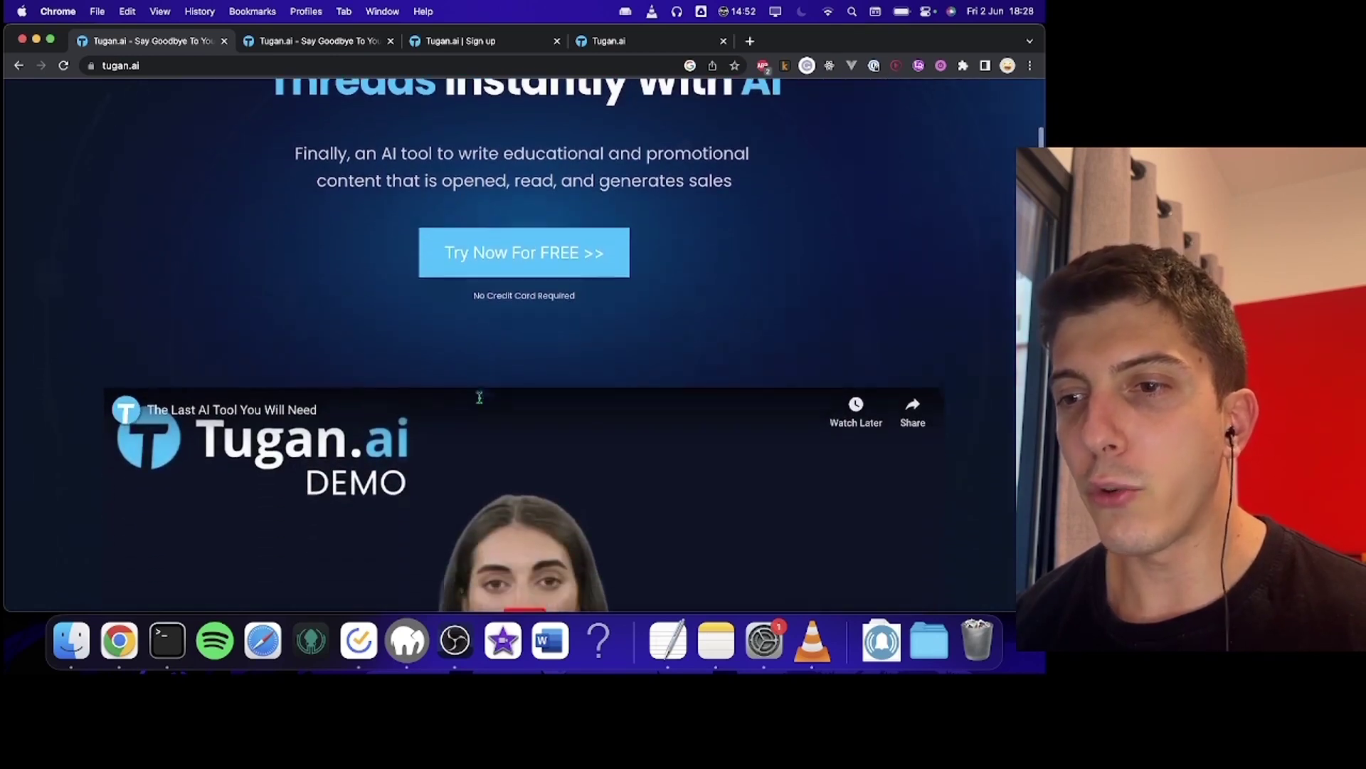
scroll(493, 506, down, 20)
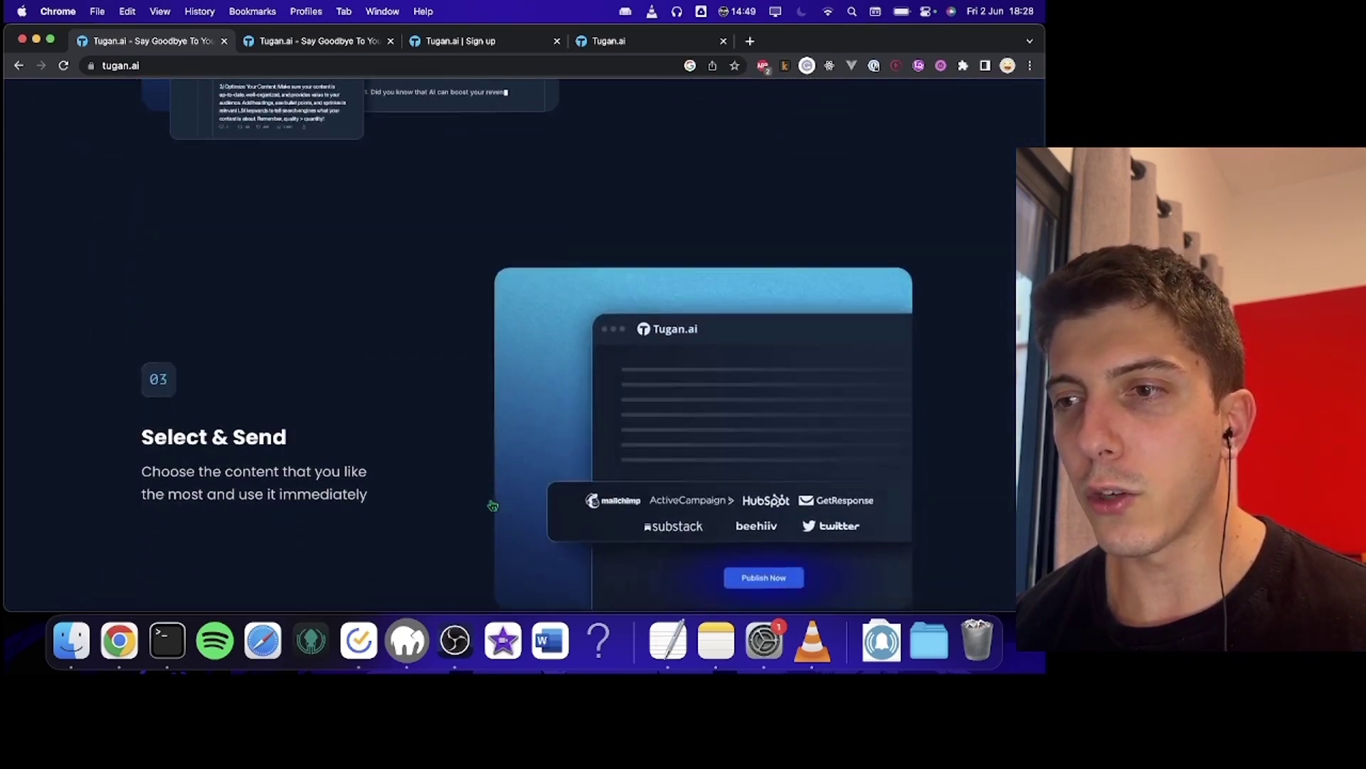
scroll(492, 505, down, 2)
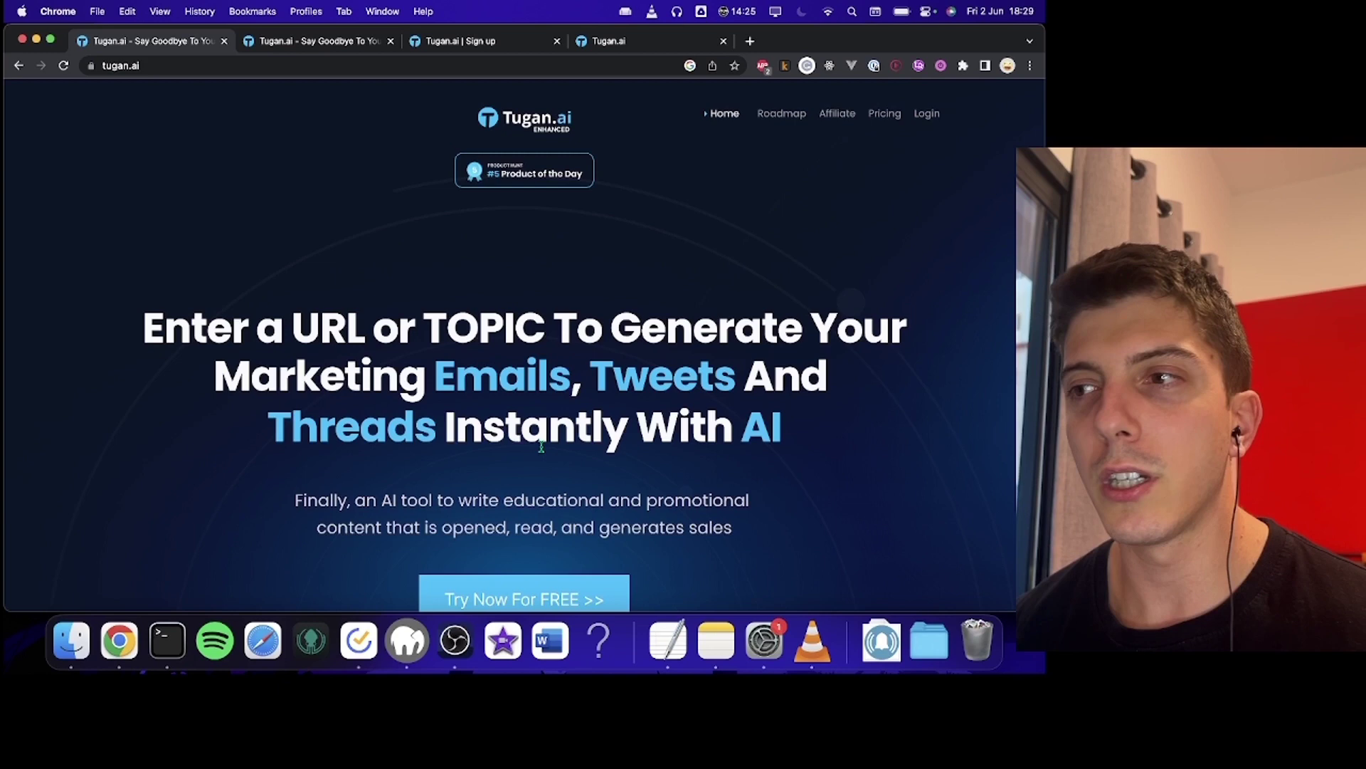
scroll(636, 437, down, 2)
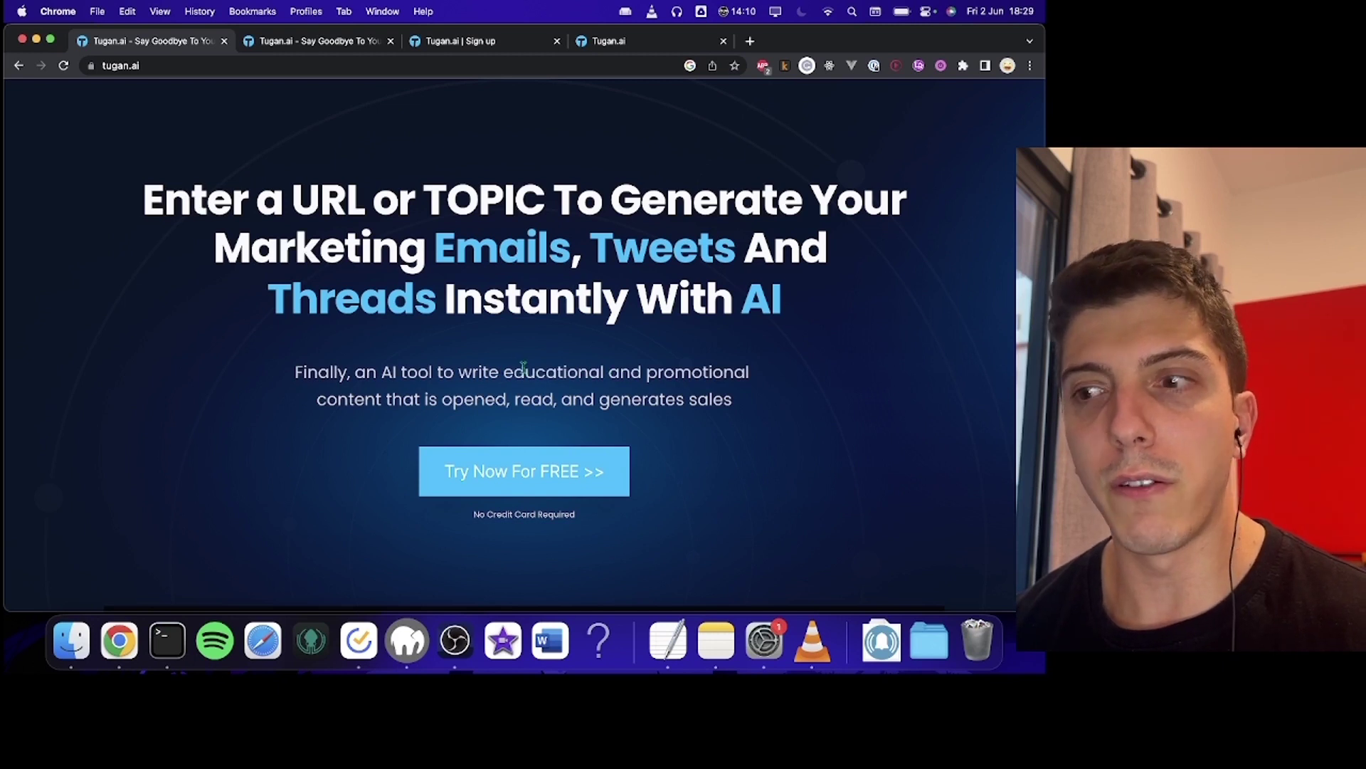
Go to the account dashboard, keeping the interface language set to English
click(517, 450)
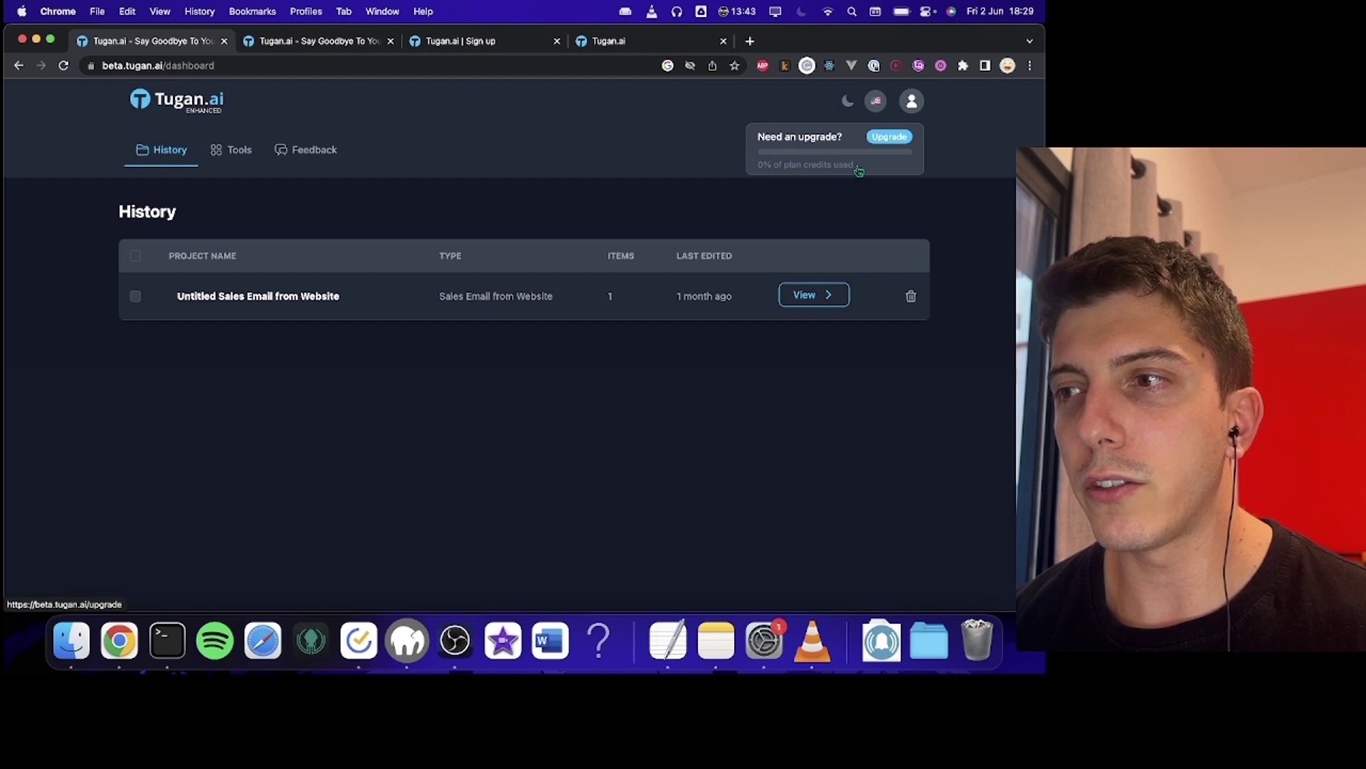
click(876, 101)
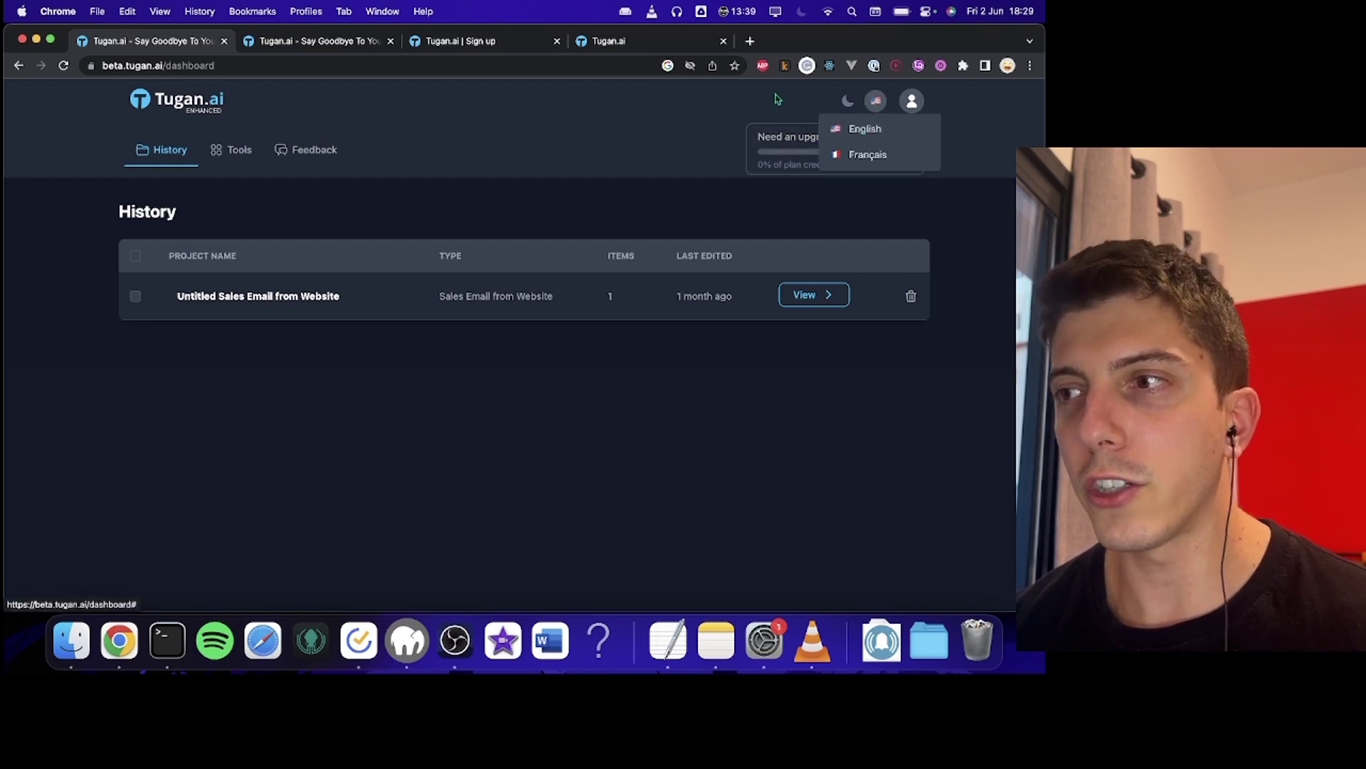
click(865, 129)
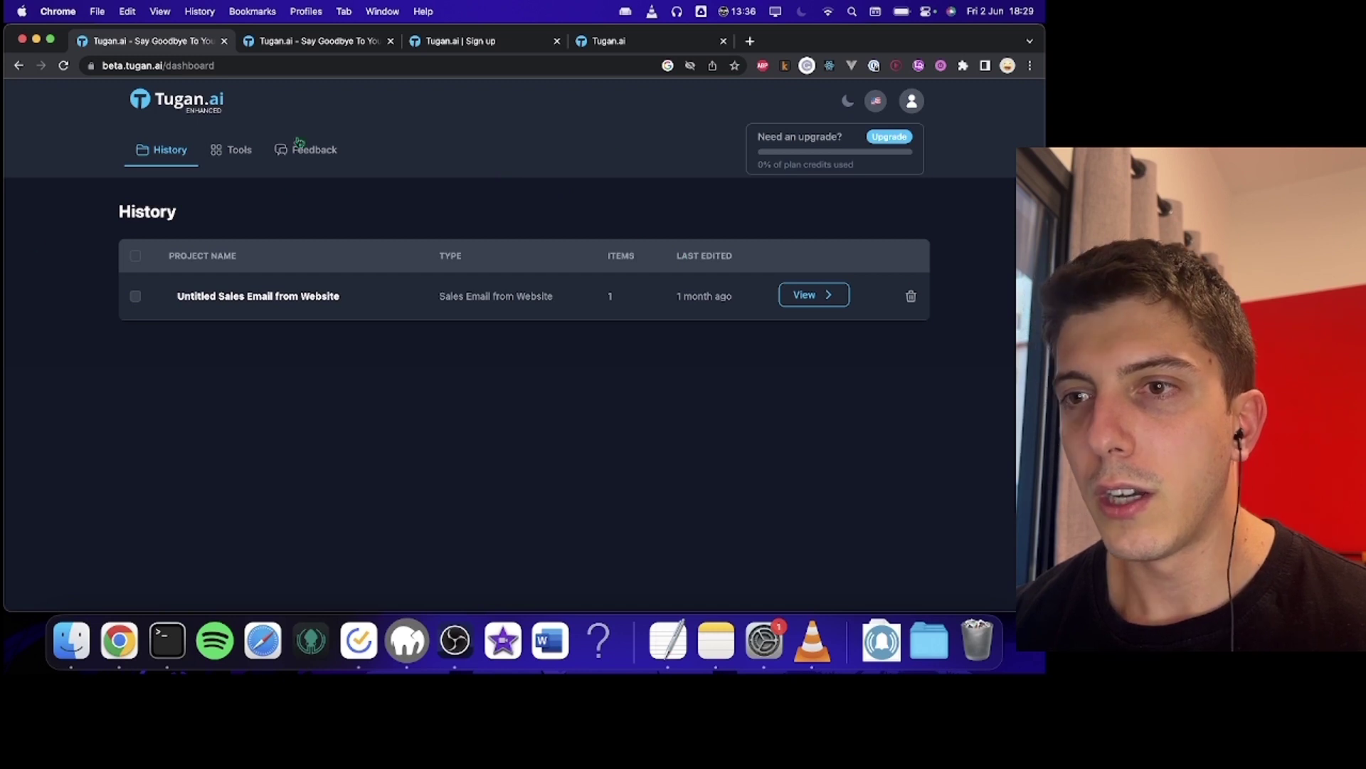
Browse the content tools and start an untitled 'From Sale Page to Sales Email' project
click(249, 149)
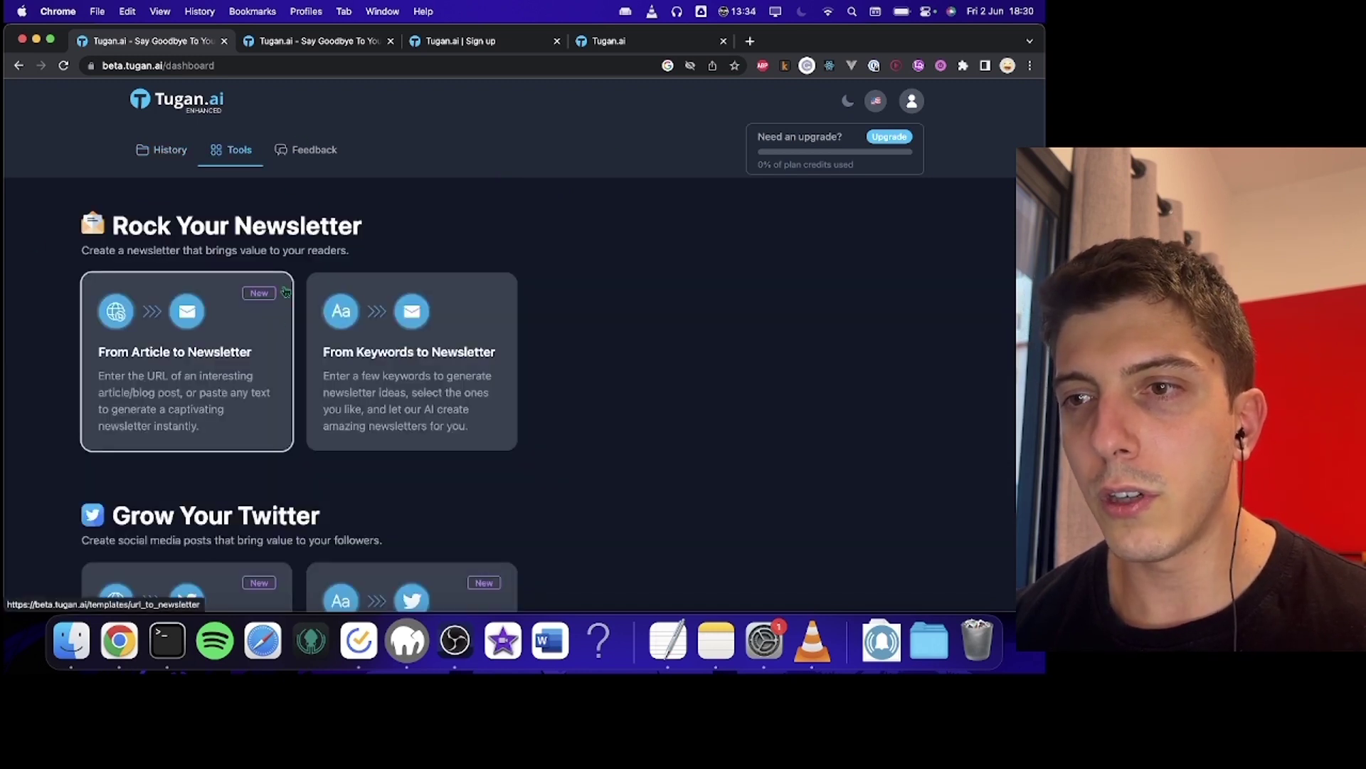
click(313, 149)
click(252, 154)
scroll(183, 239, down, 2)
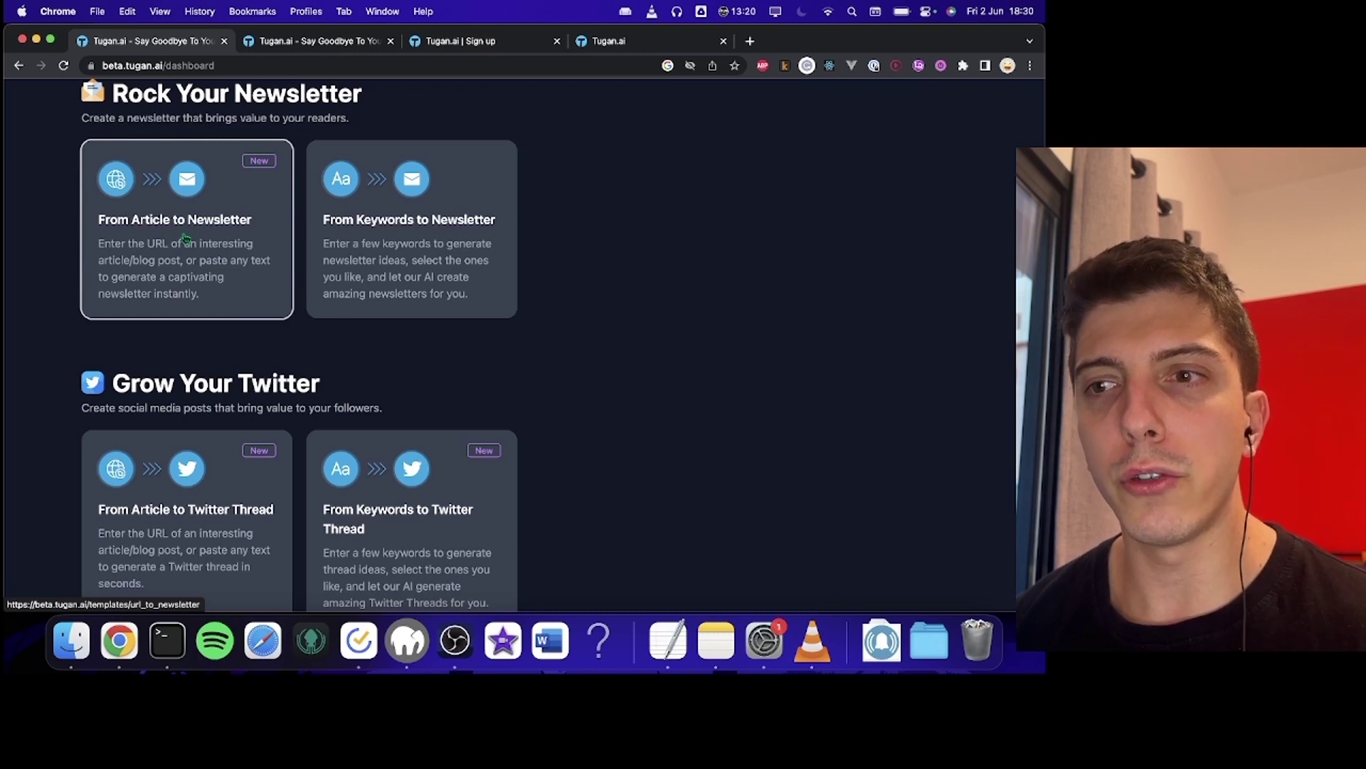
scroll(184, 238, down, 2)
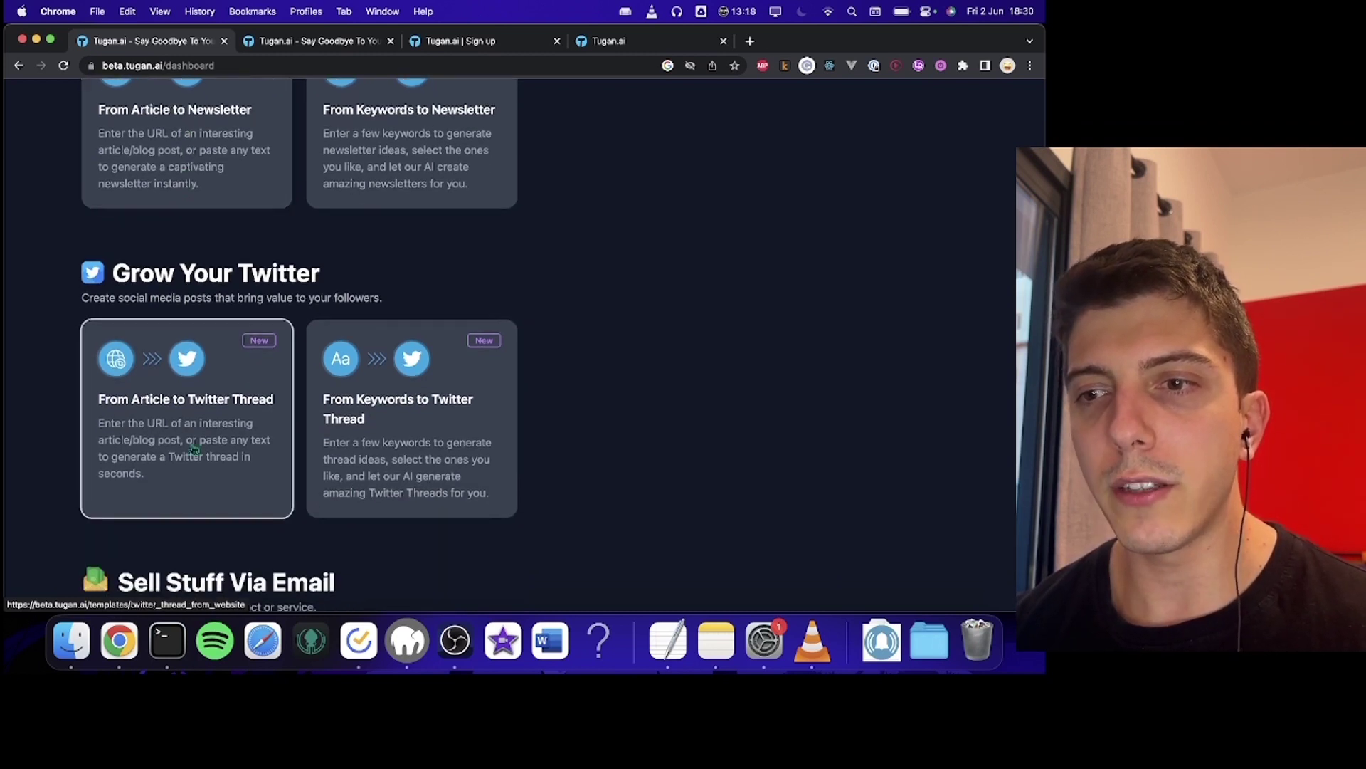
scroll(194, 450, down, 2)
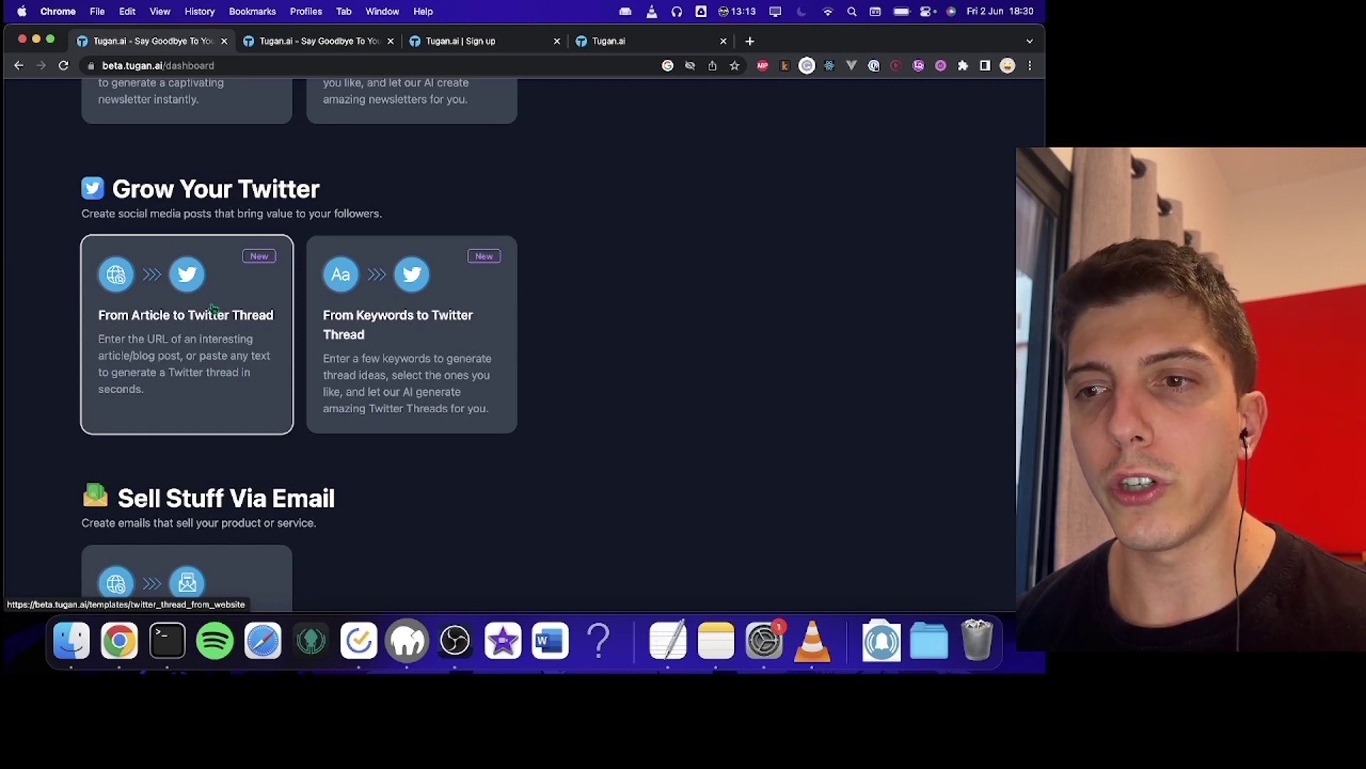
scroll(212, 308, down, 3)
scroll(207, 324, down, 2)
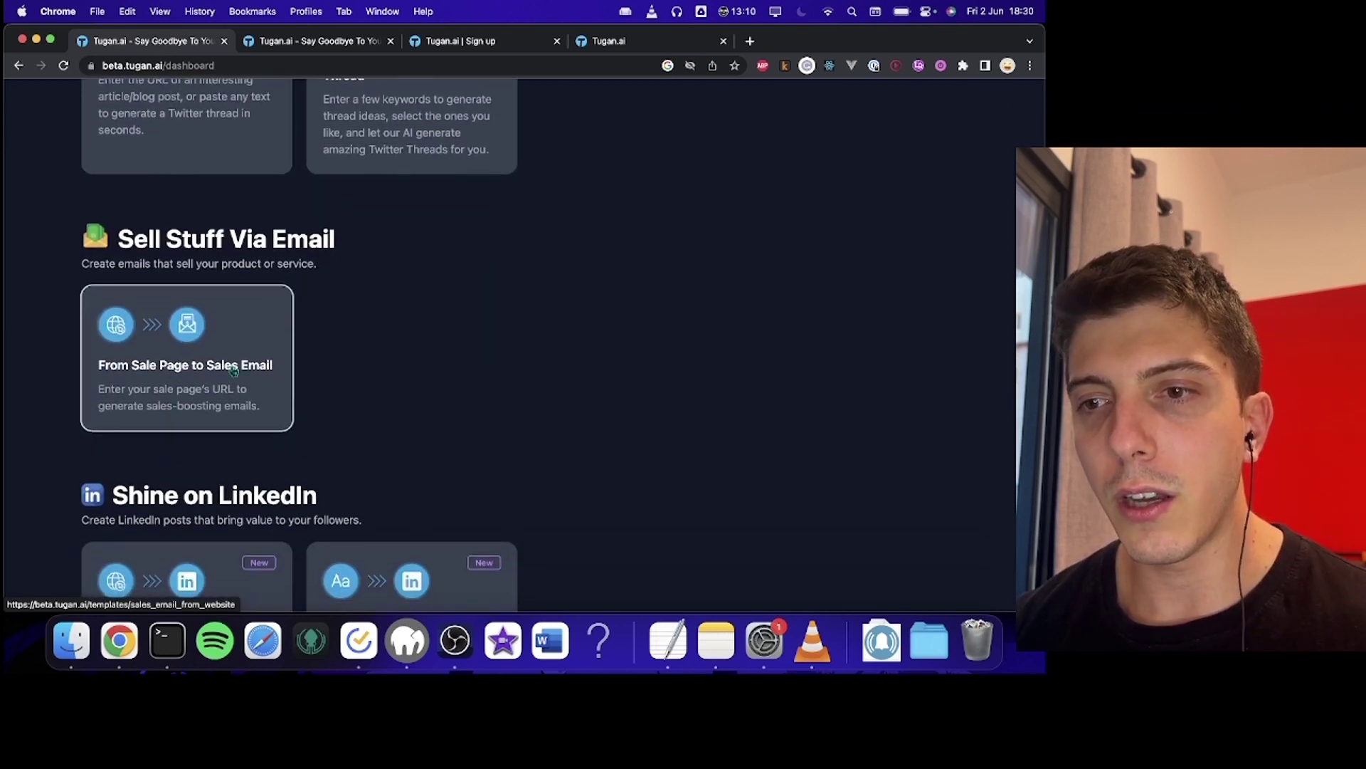
scroll(207, 326, down, 1)
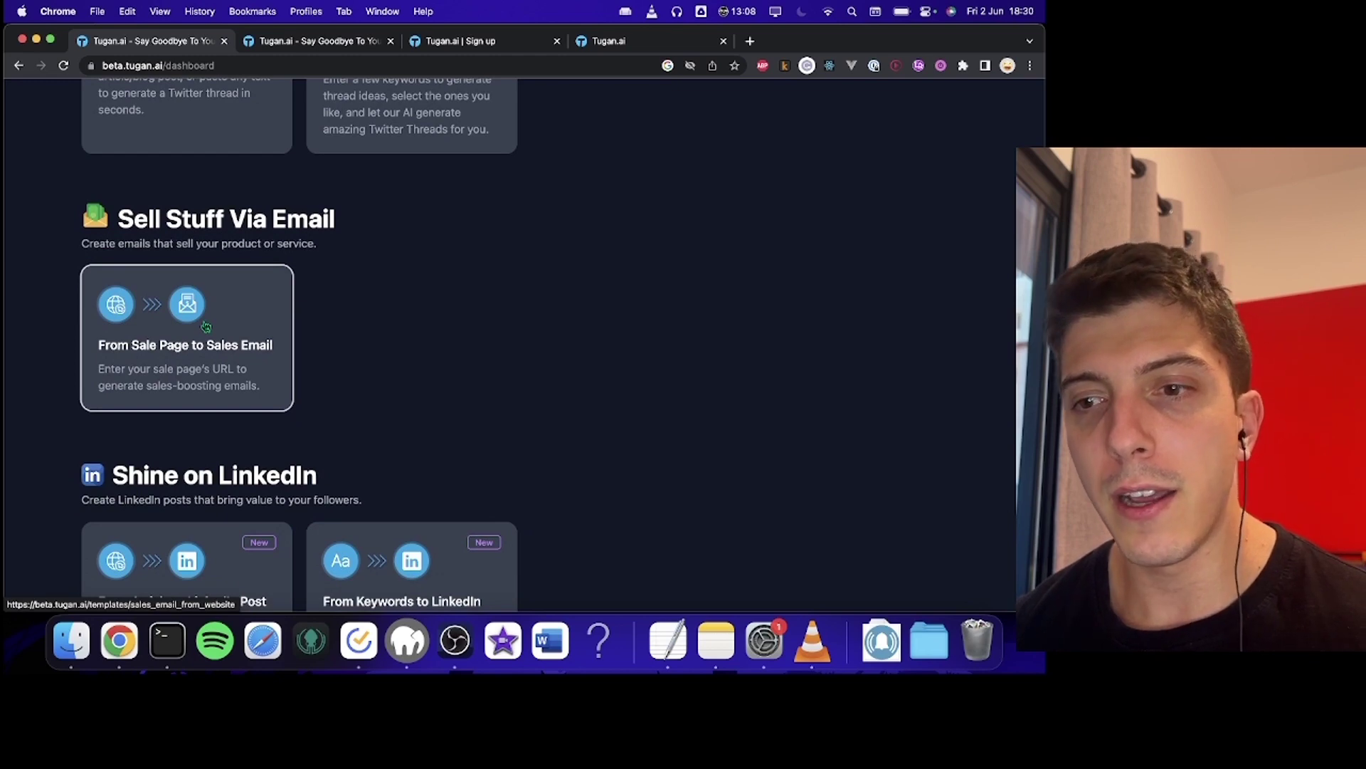
scroll(206, 326, down, 3)
scroll(185, 410, up, 3)
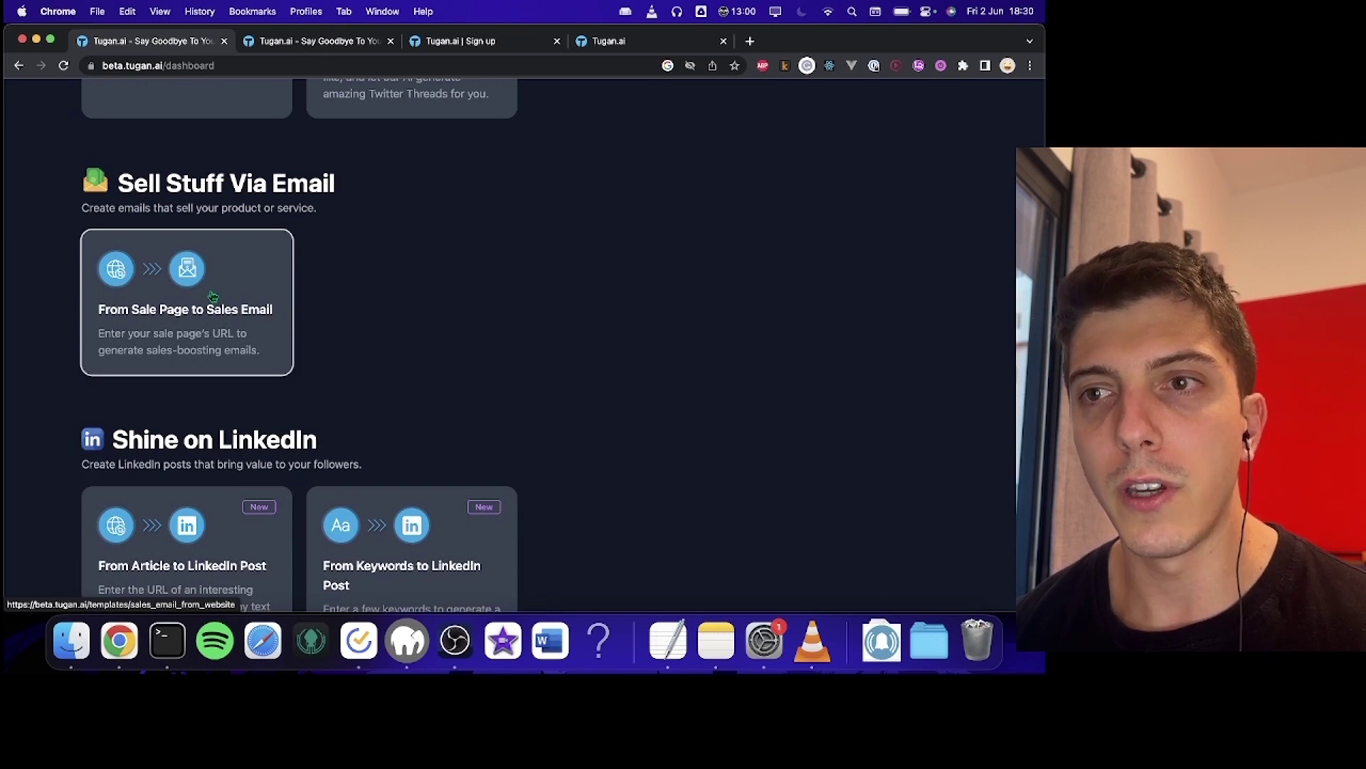
click(170, 326)
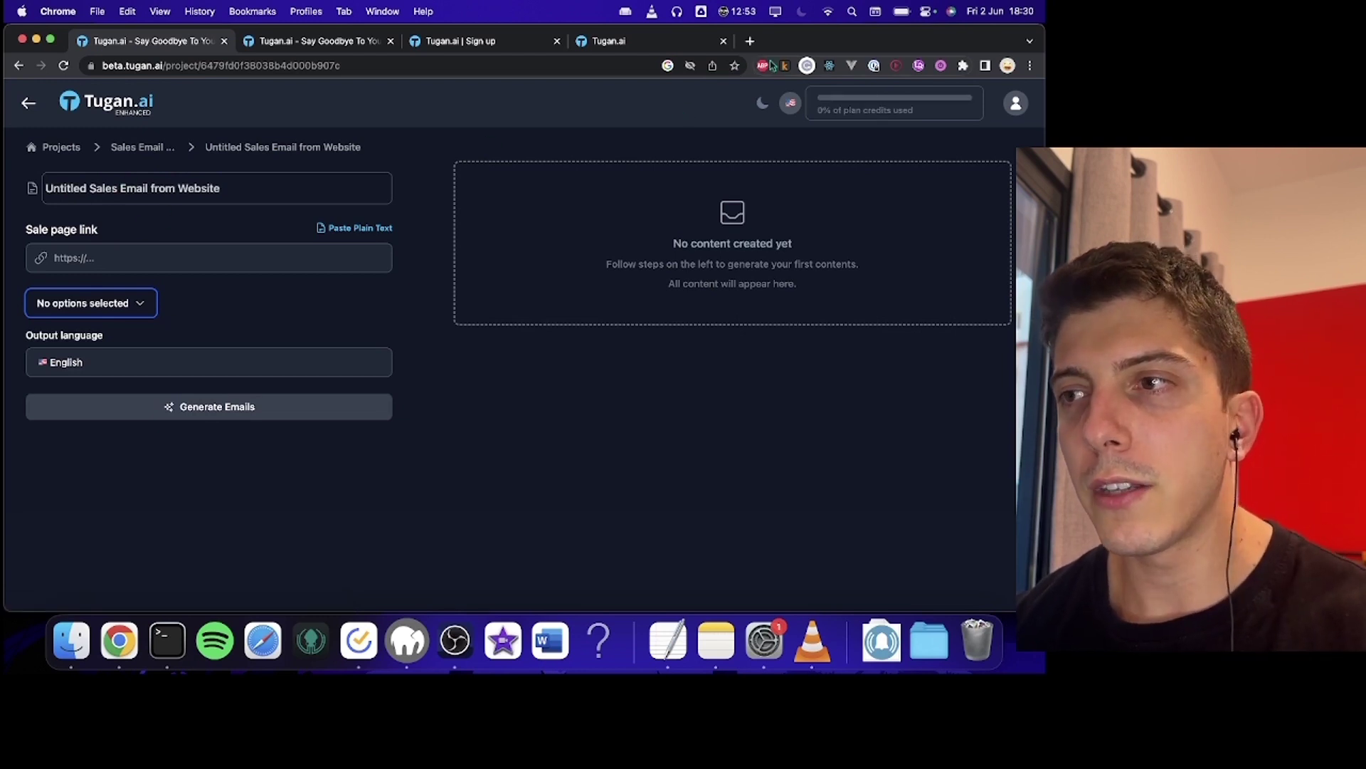
Open a new browser tab and head to bard.google.com
click(749, 42)
text(bard)
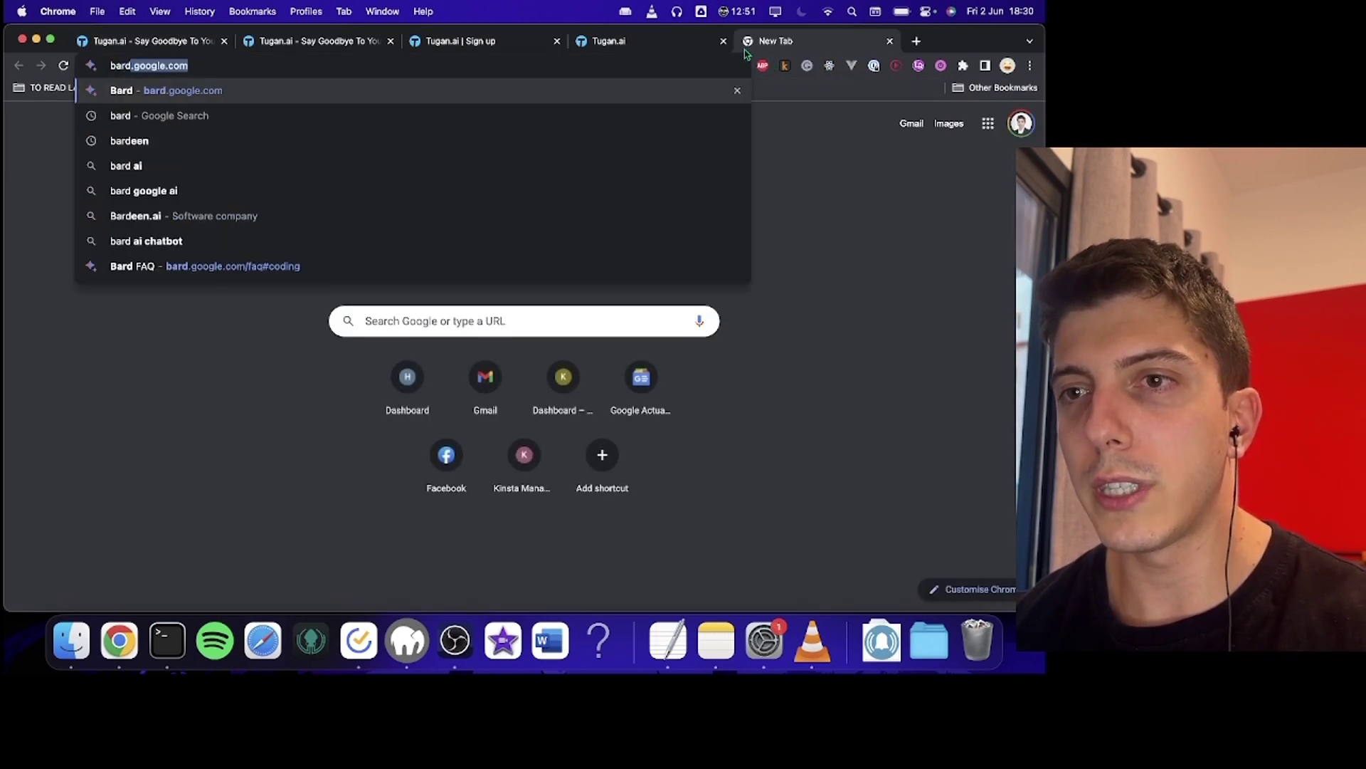
key(Return)
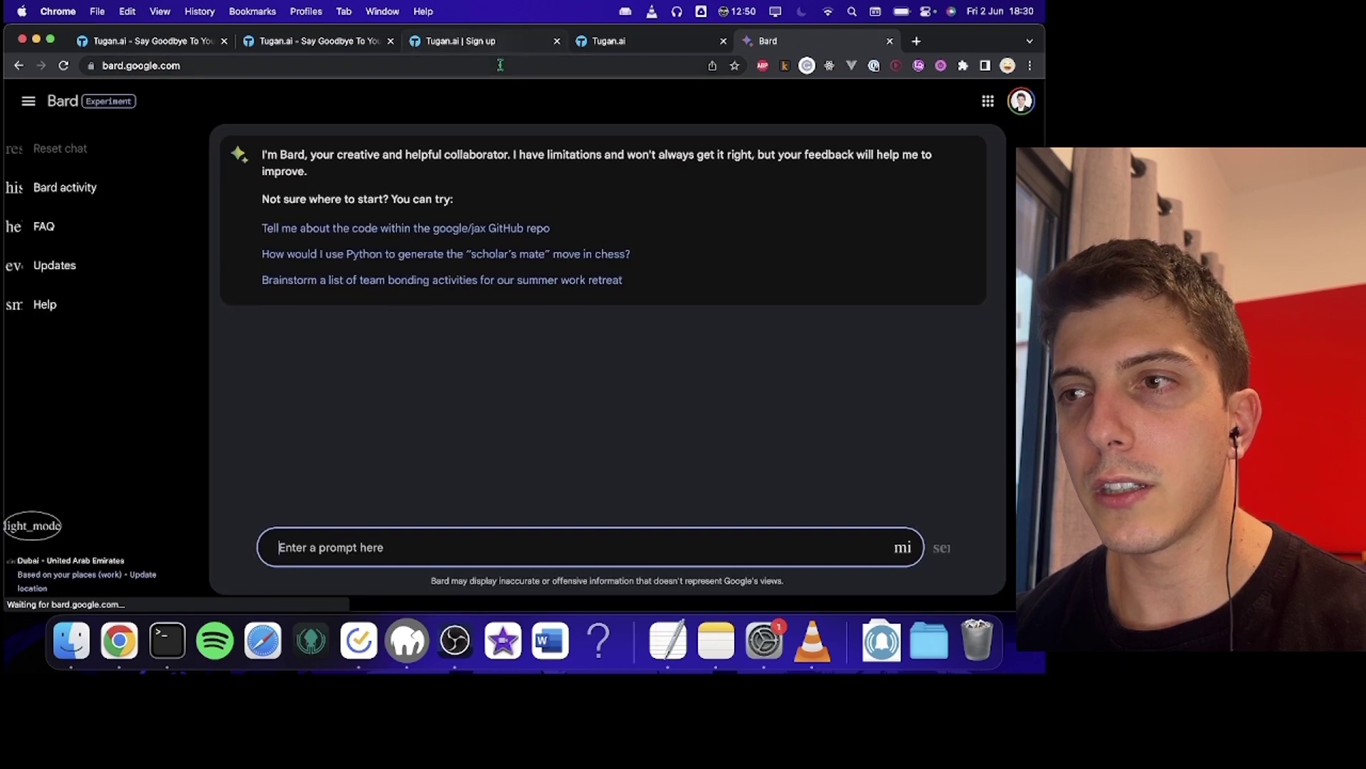
Dismiss the Google search suggestions and look at nomadlist.com in a new tab
click(473, 63)
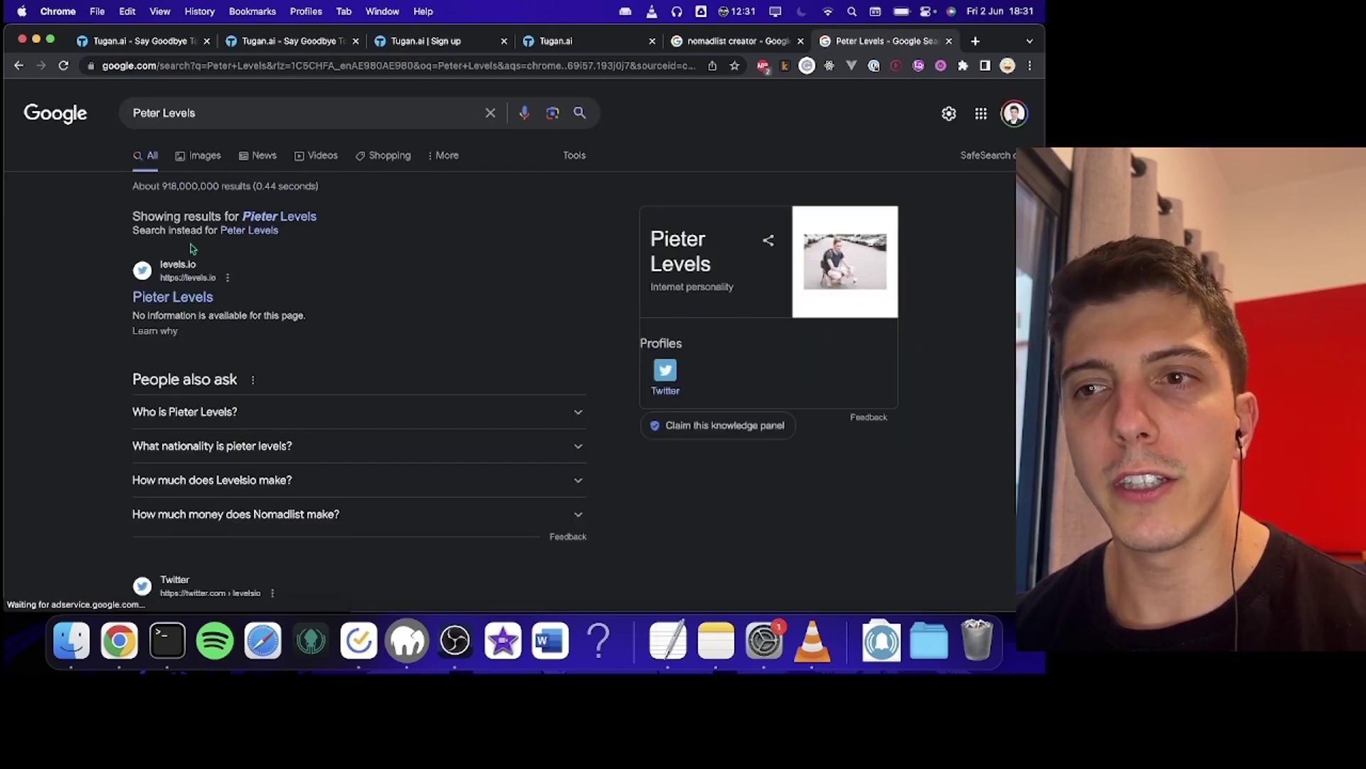
scroll(191, 248, left, 5)
scroll(174, 196, right, 5)
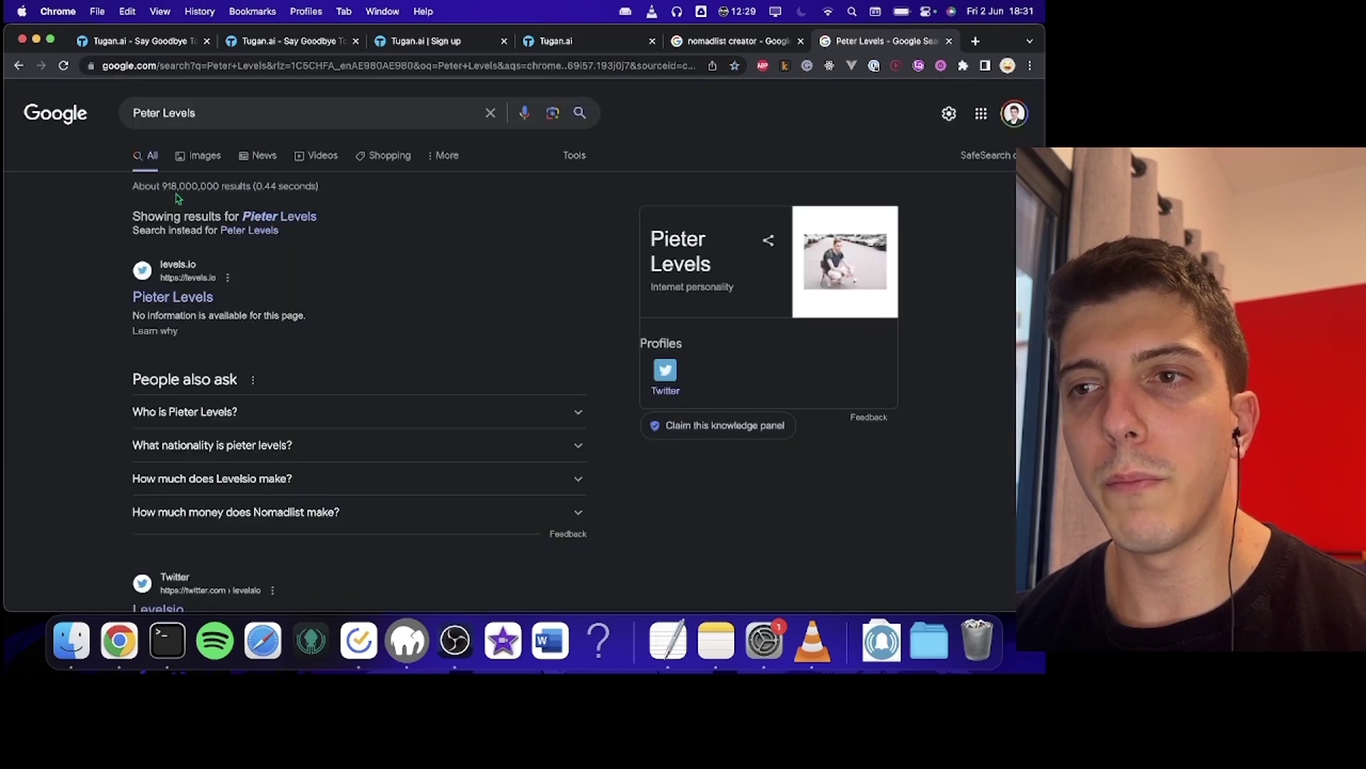
click(217, 117)
key(Escape)
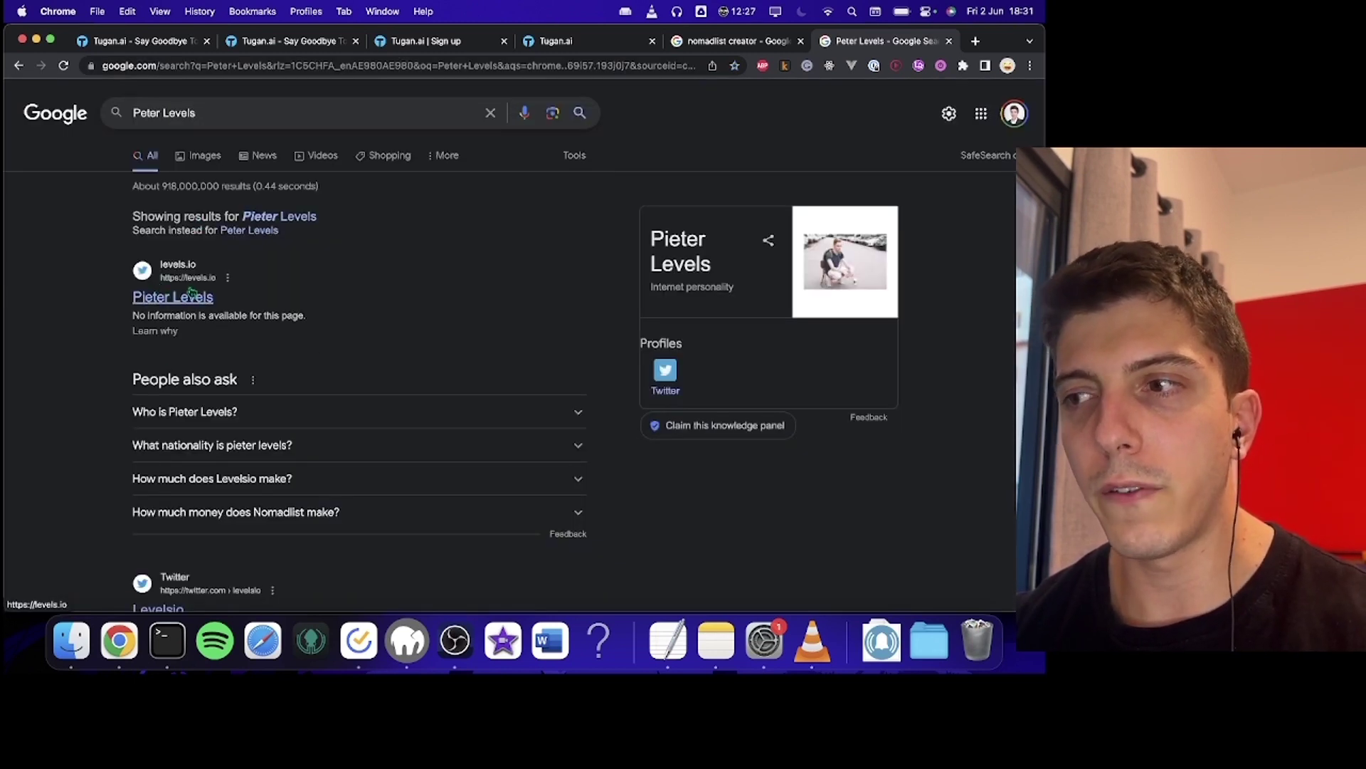
key(cmd+t)
text(nomad)
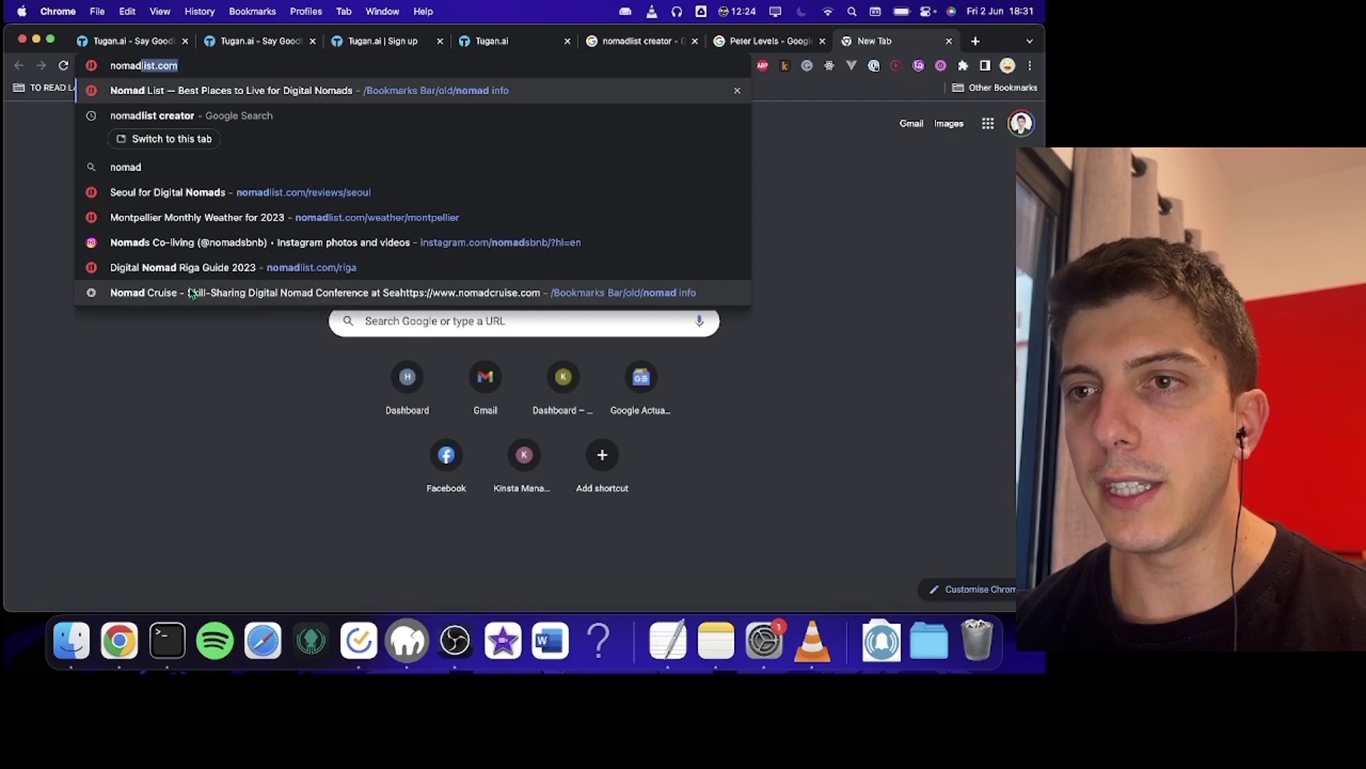
key(Return)
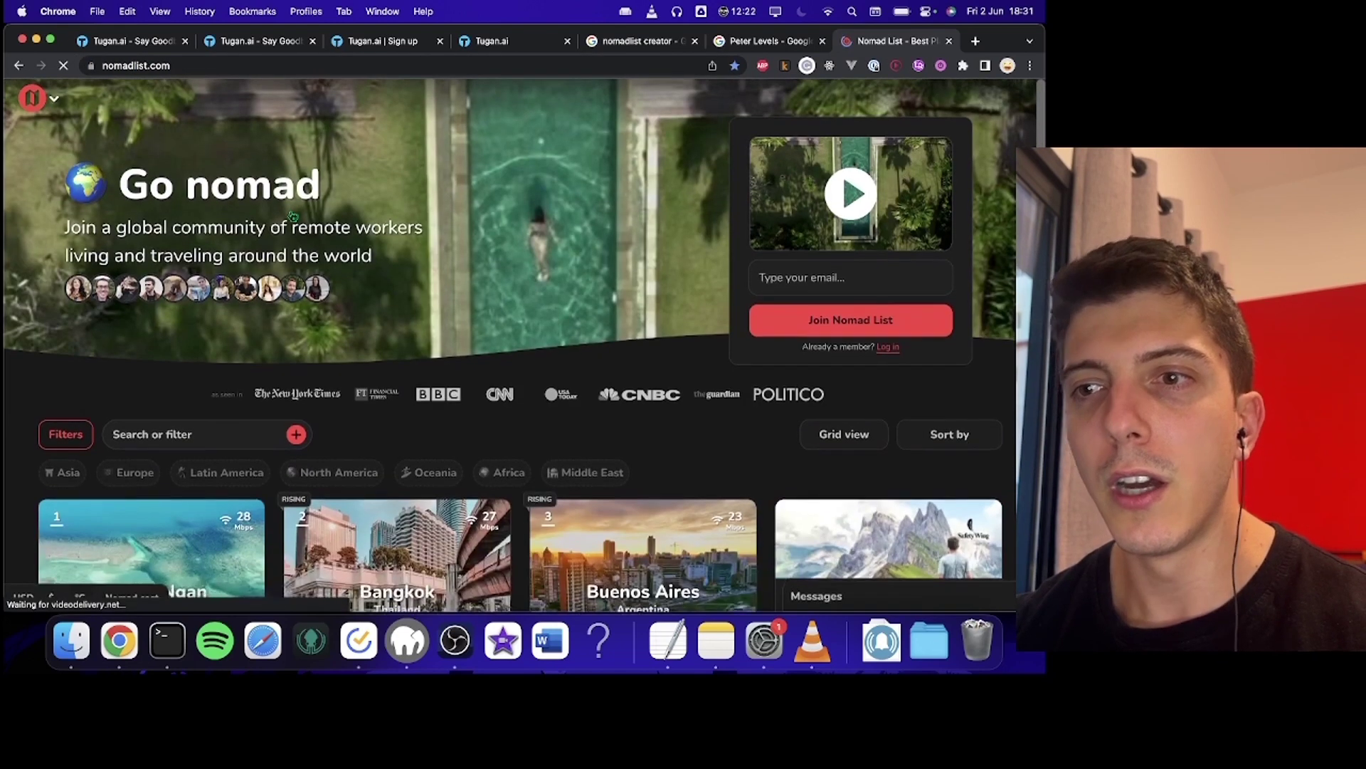
scroll(299, 214, down, 3)
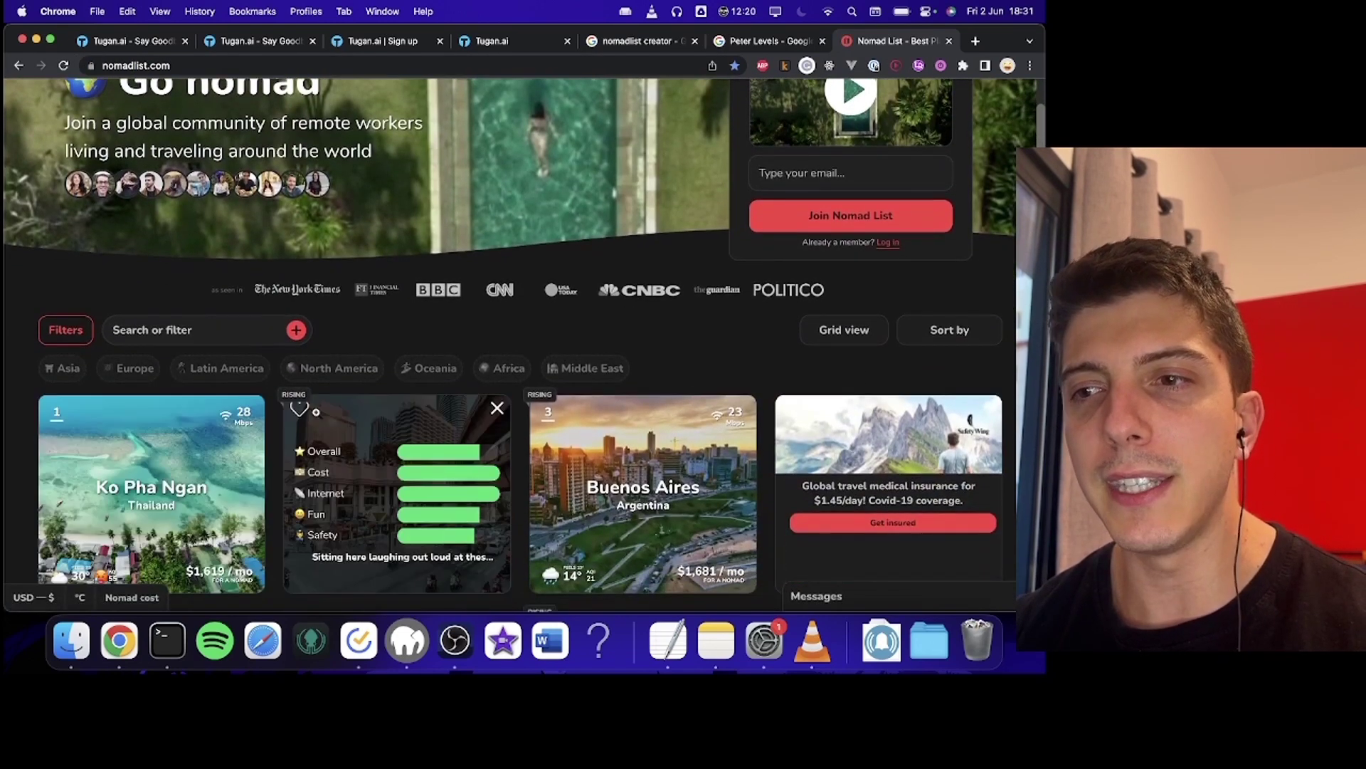
scroll(371, 398, down, 1)
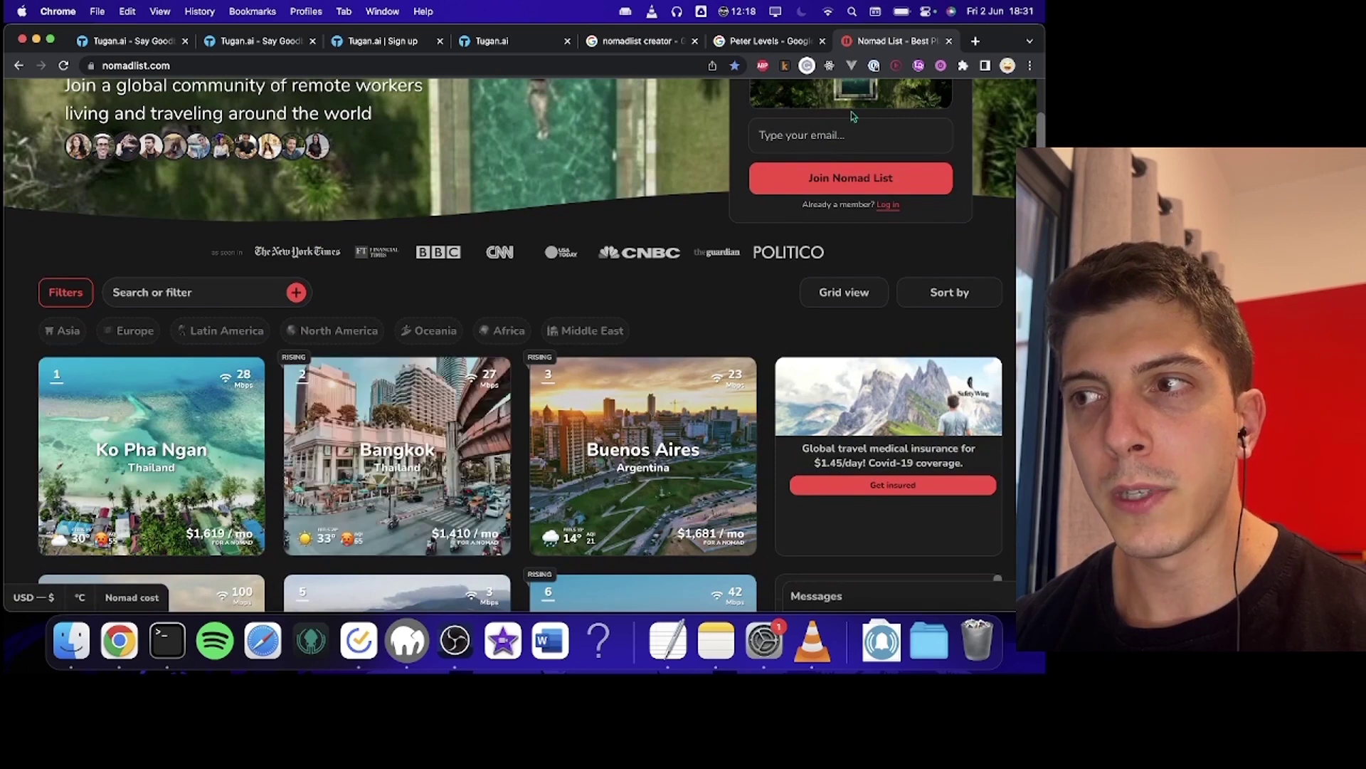
Open the creator's Twitter profile, then InteriorAI.com in a new tab, and copy its URL
key(cmd+alt+Left)
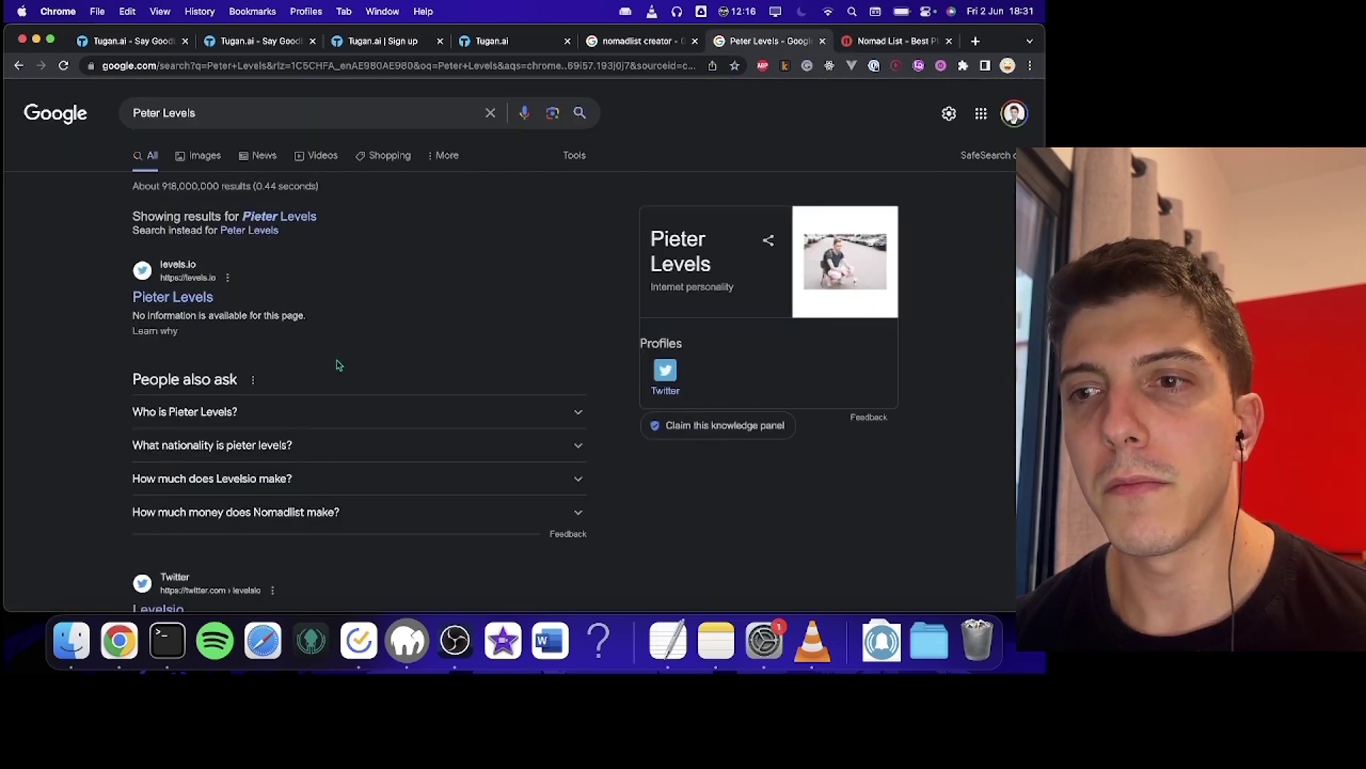
scroll(338, 363, down, 1)
click(173, 265)
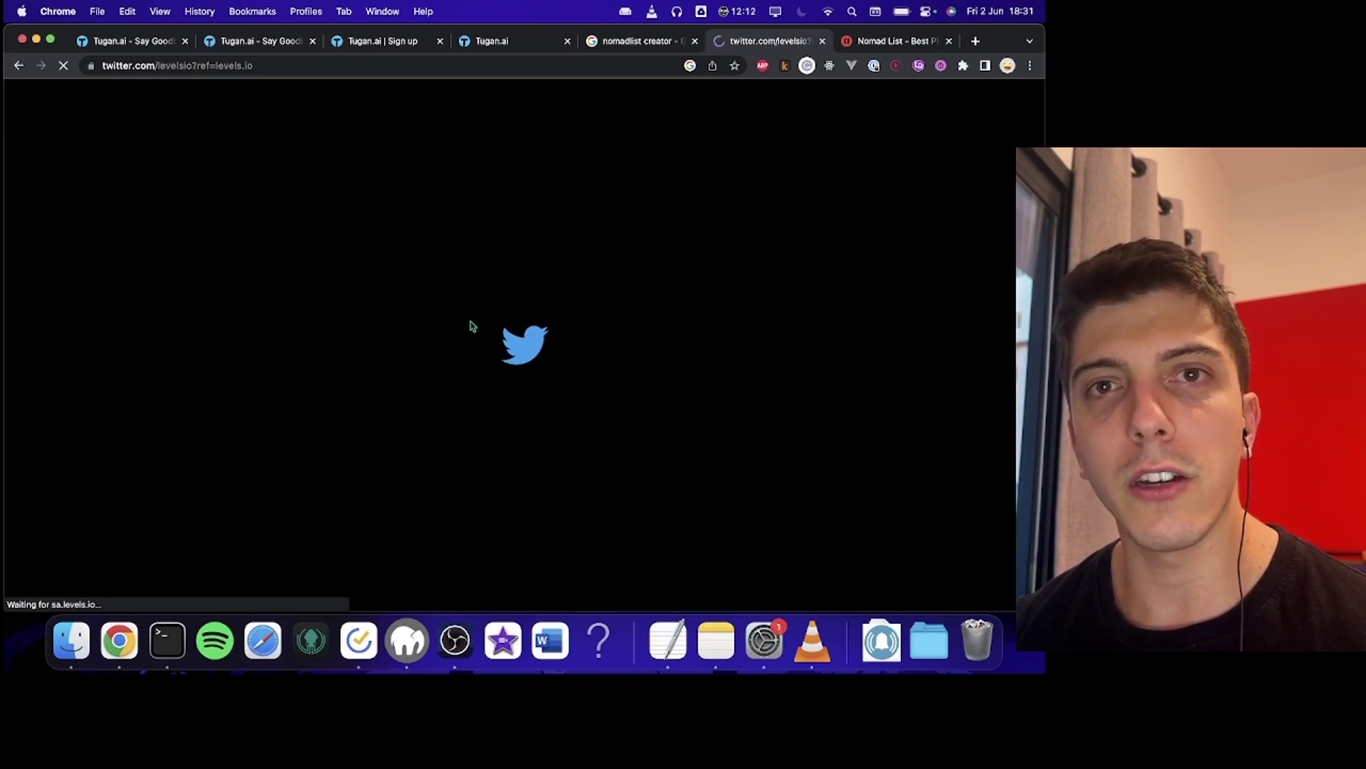
scroll(470, 326, down, 1)
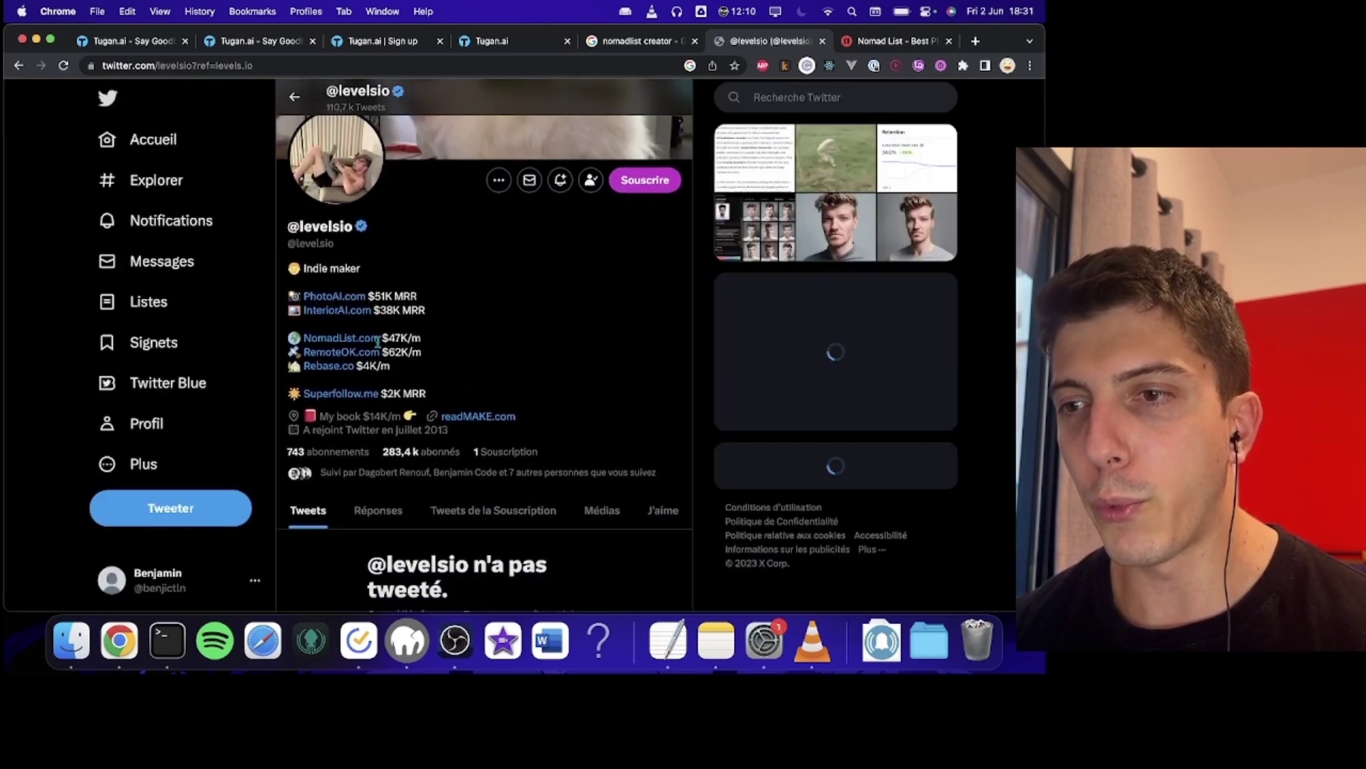
click(338, 311)
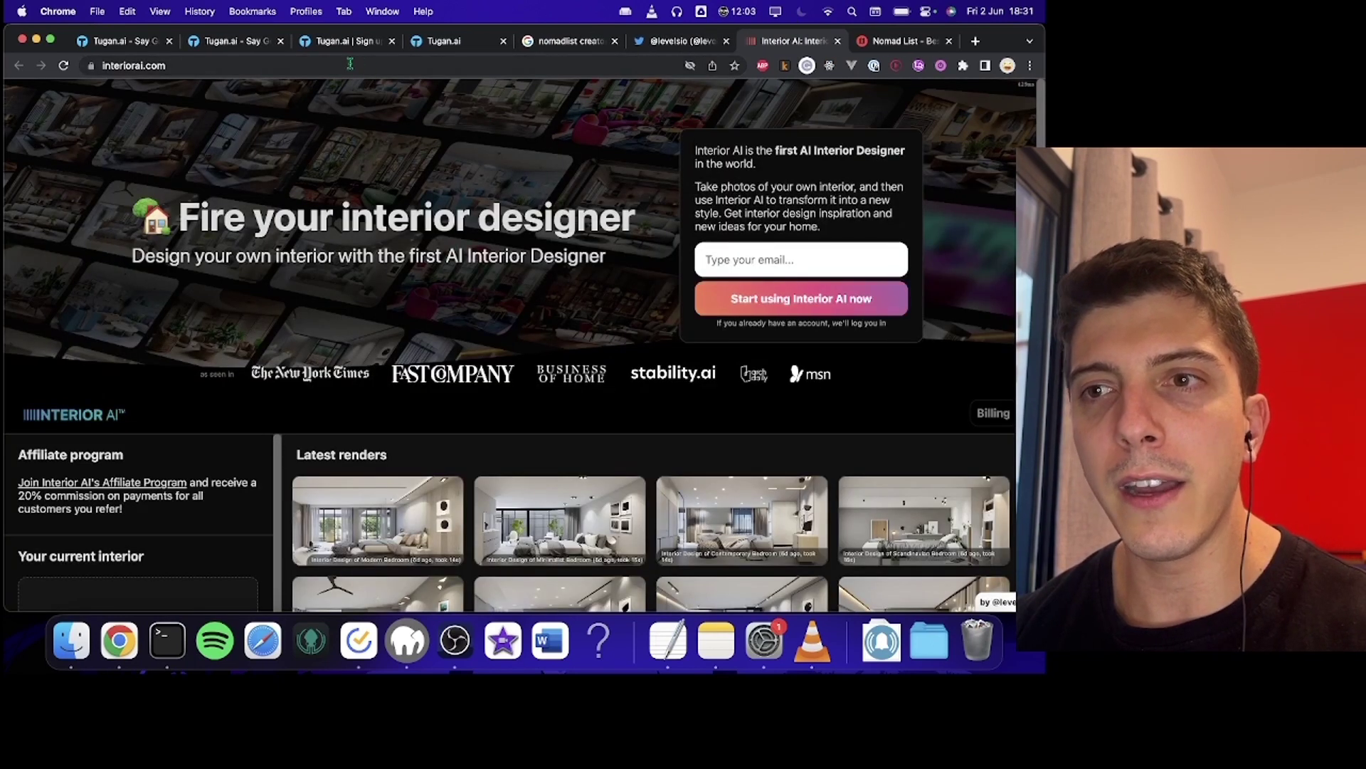
key(super+l)
key(super+c)
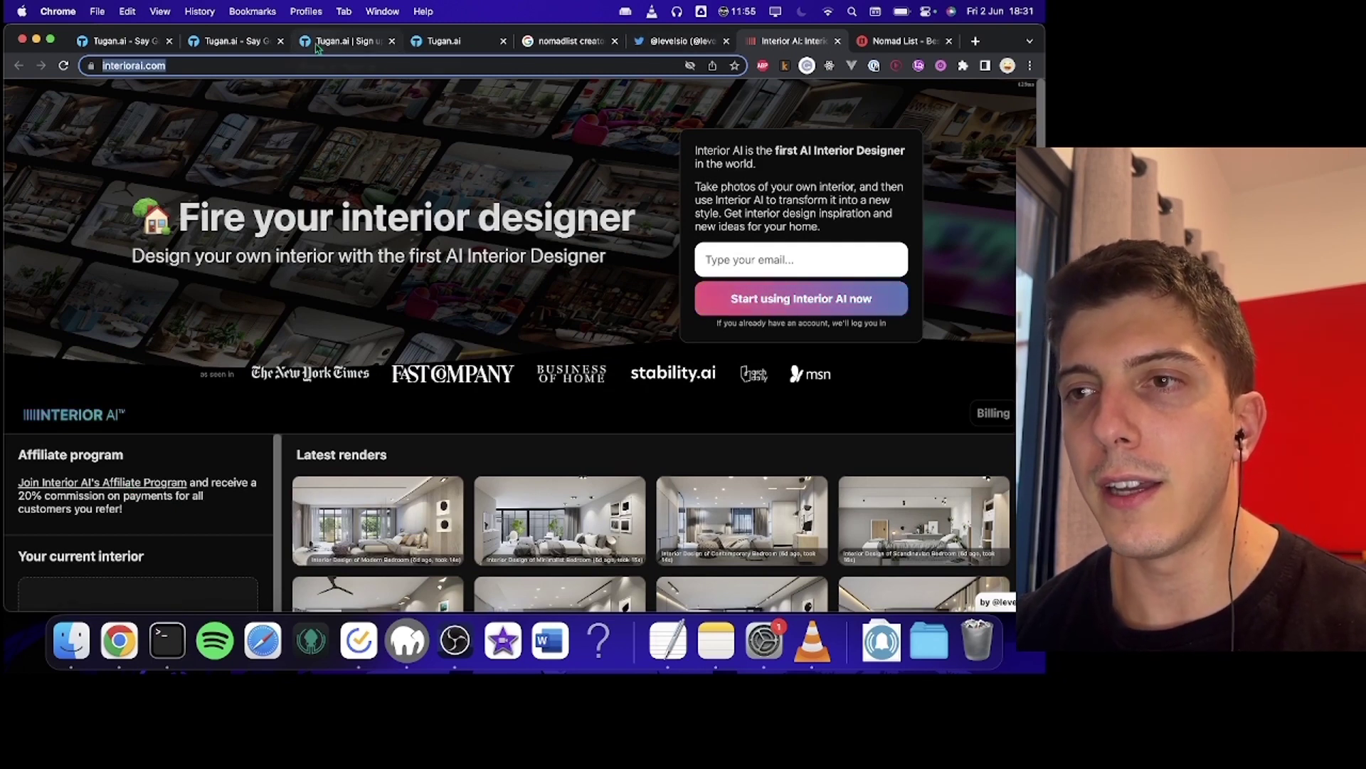
click(213, 47)
click(139, 44)
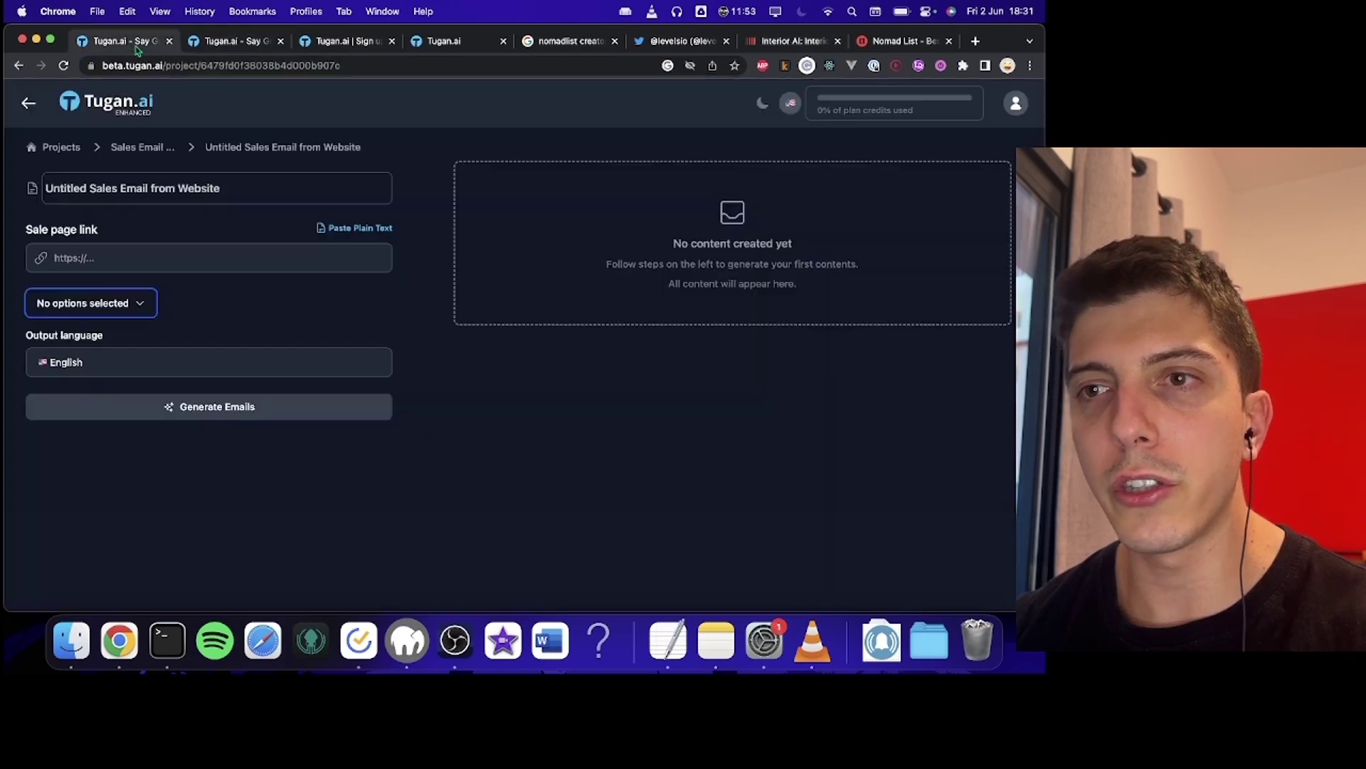
click(136, 255)
key(super+v)
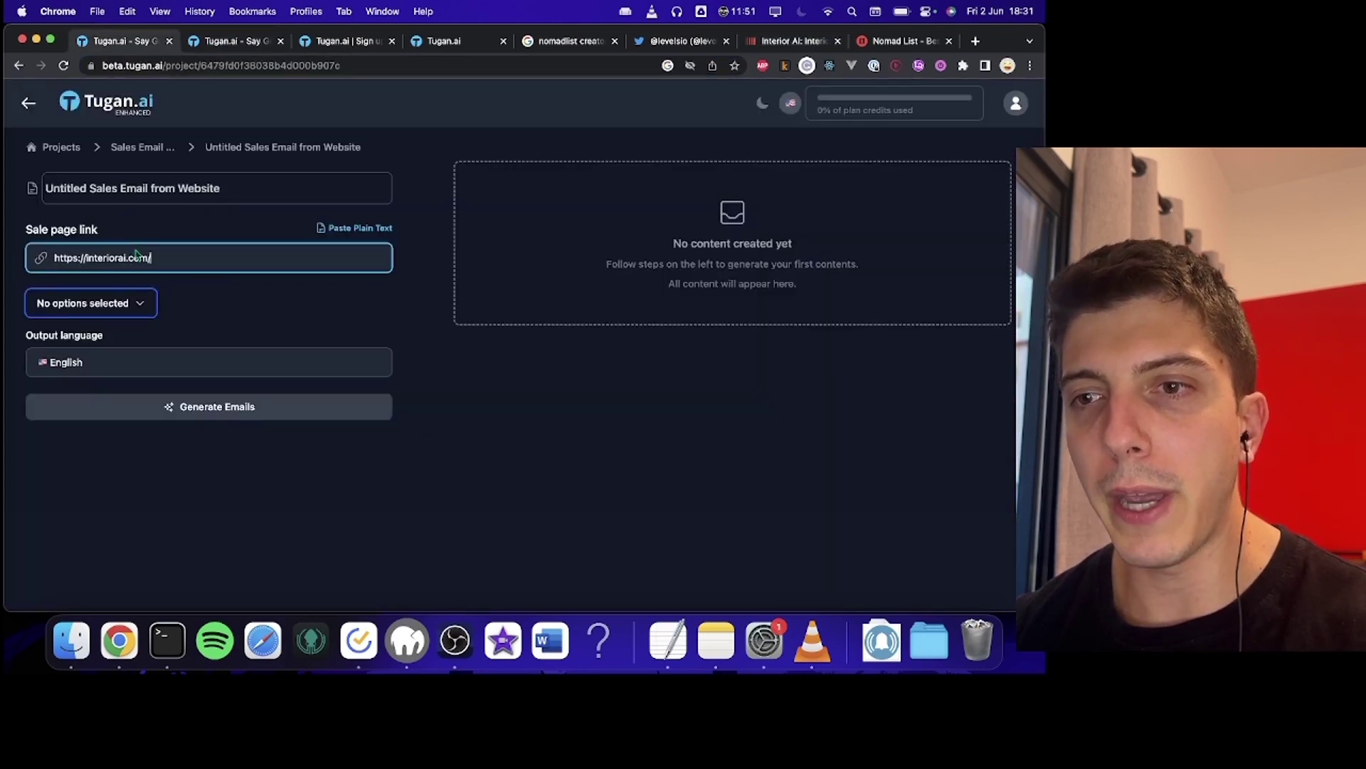
click(121, 310)
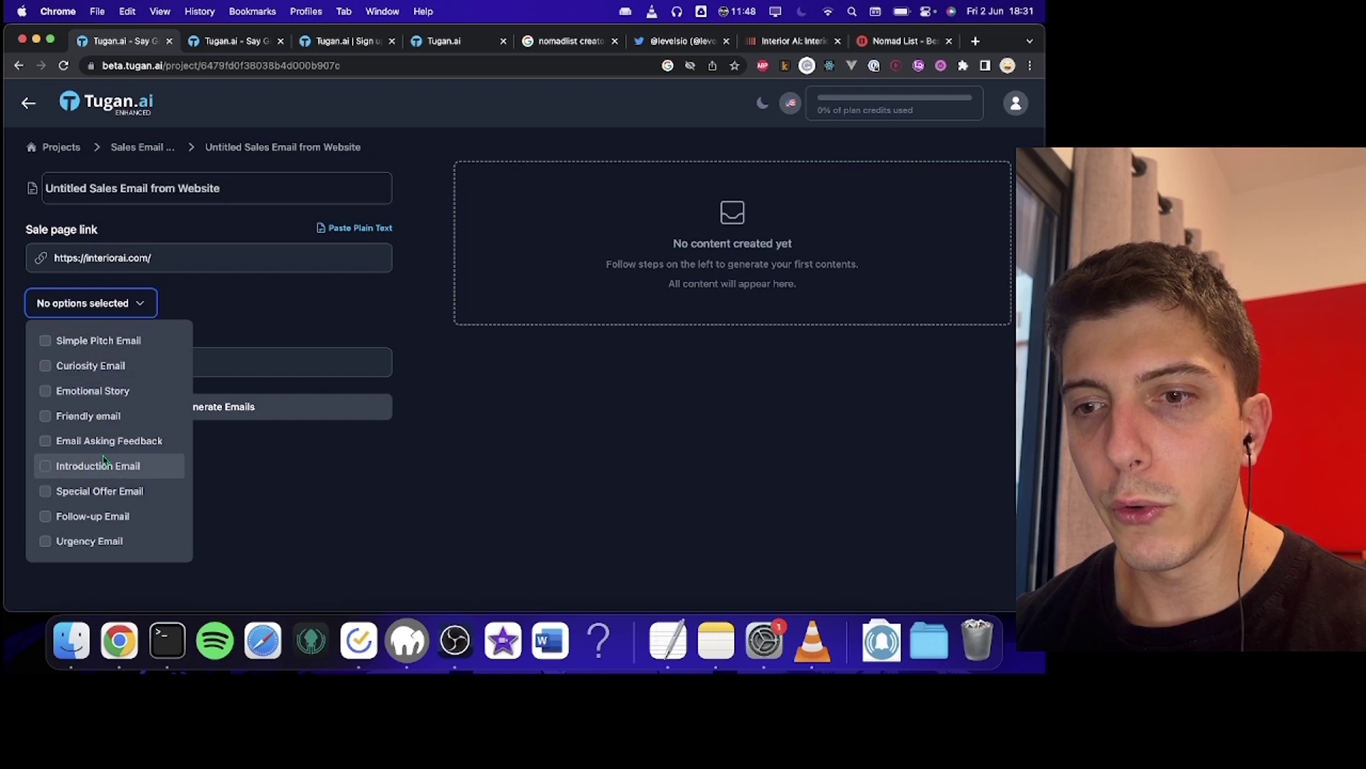
scroll(102, 498, down, 1)
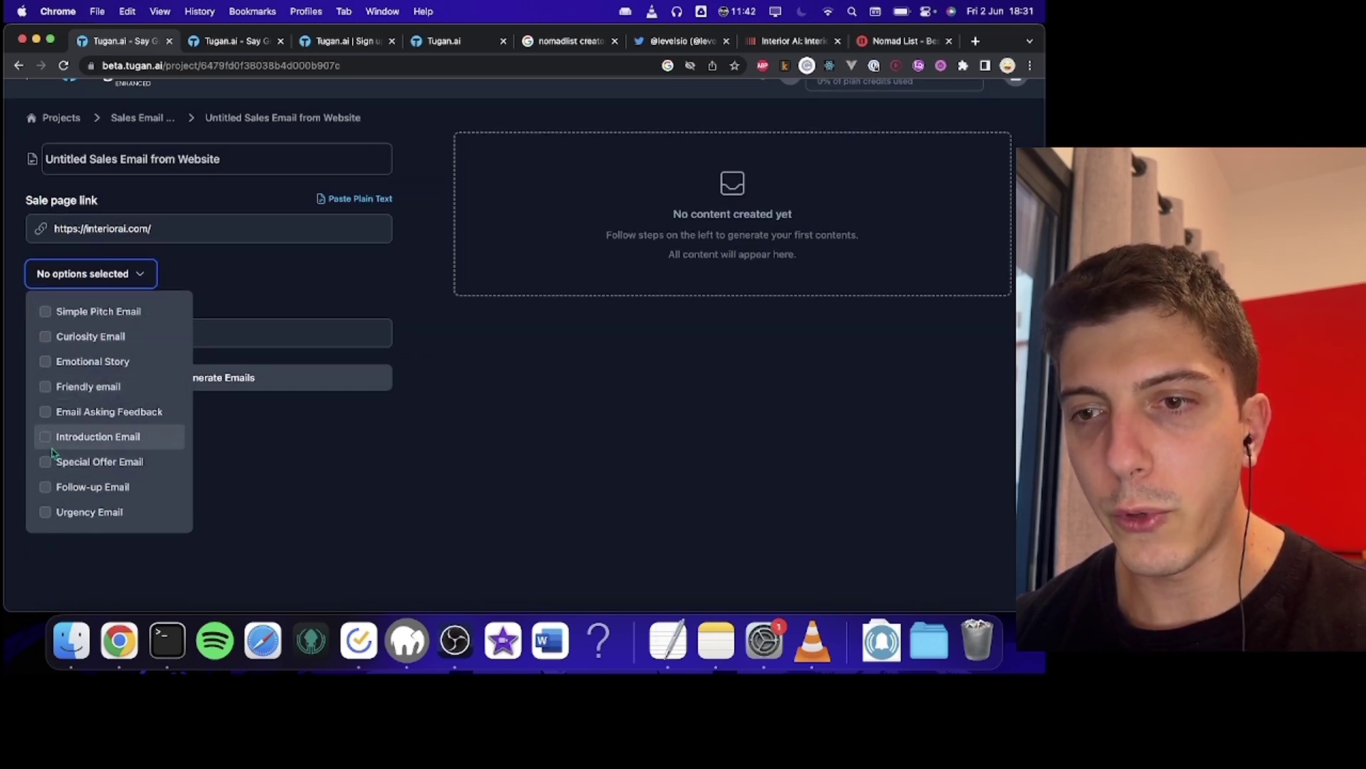
click(45, 513)
click(324, 458)
click(182, 378)
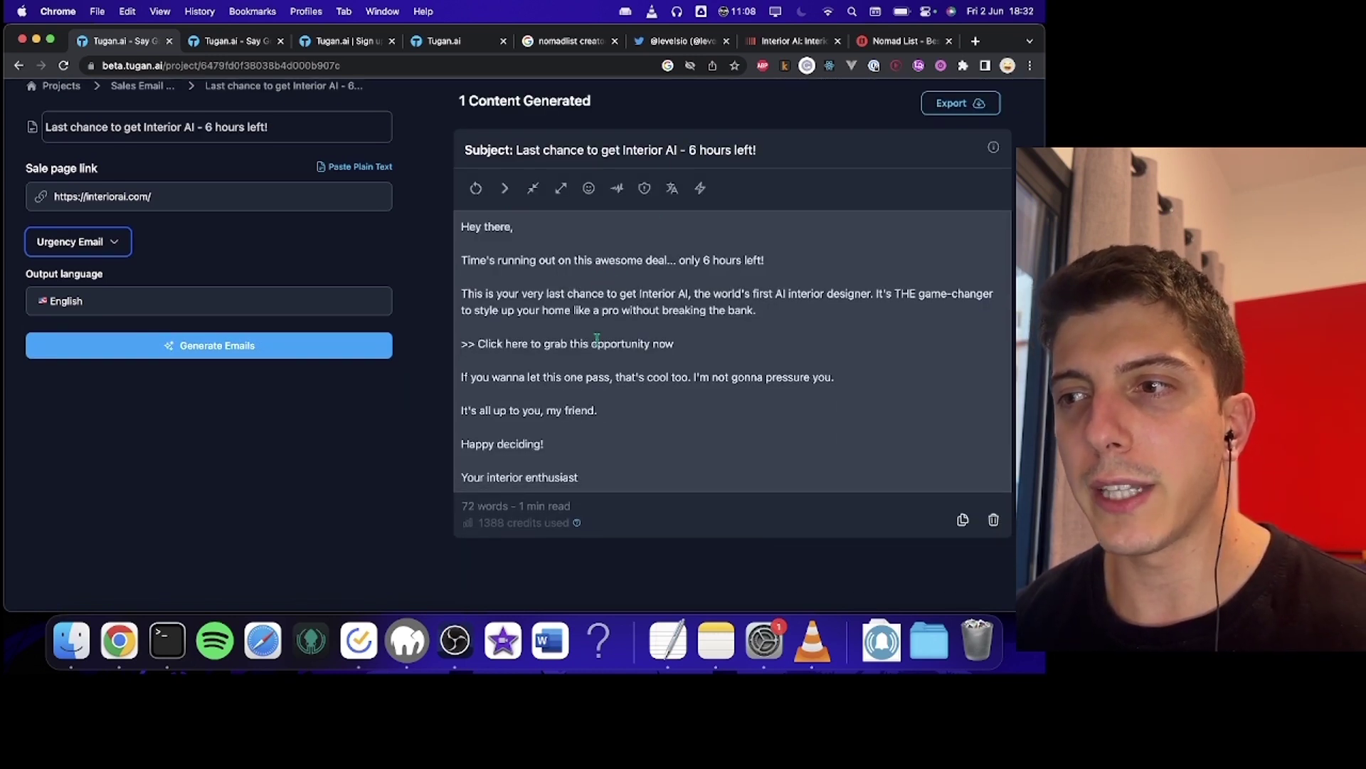
Review the urgency email, highlighting 'only 6 hours left!' and the Click here call-to-action line
drag(678, 260, 803, 260)
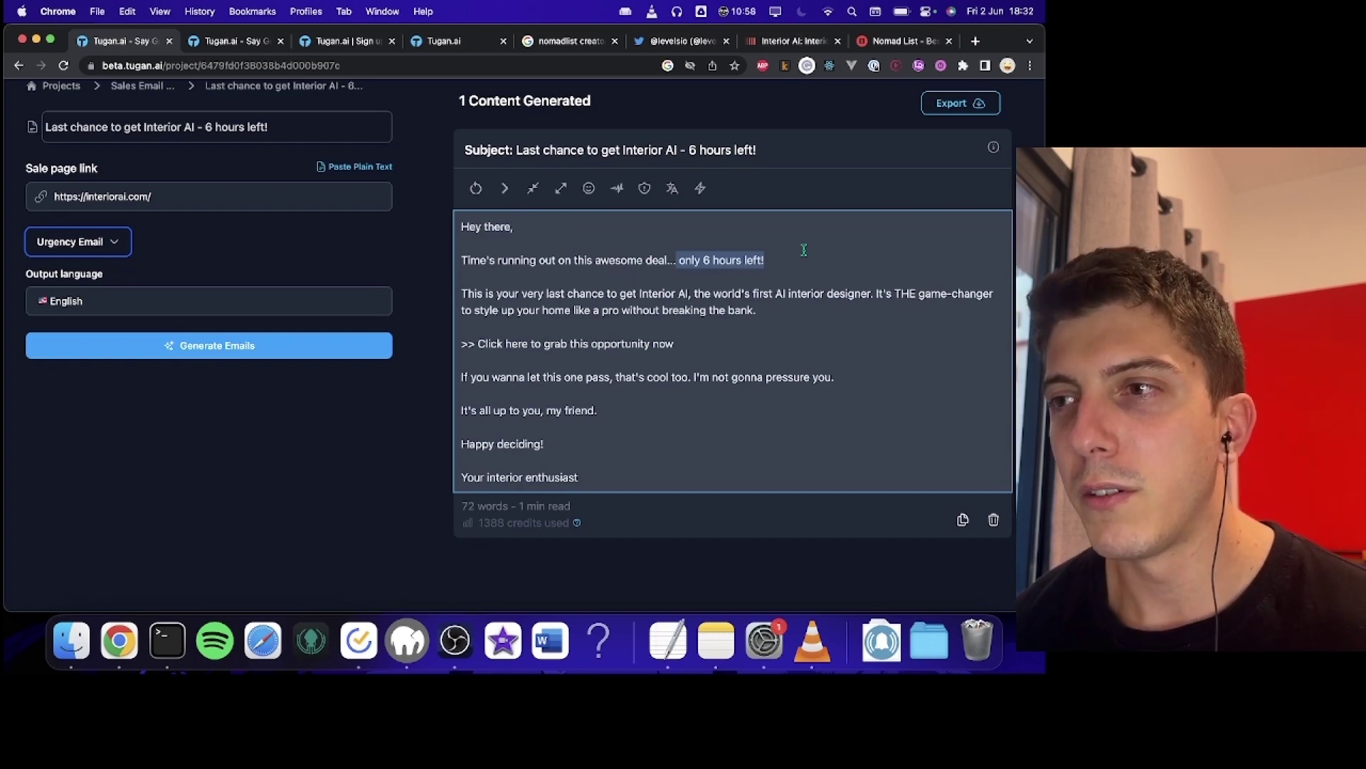
click(771, 47)
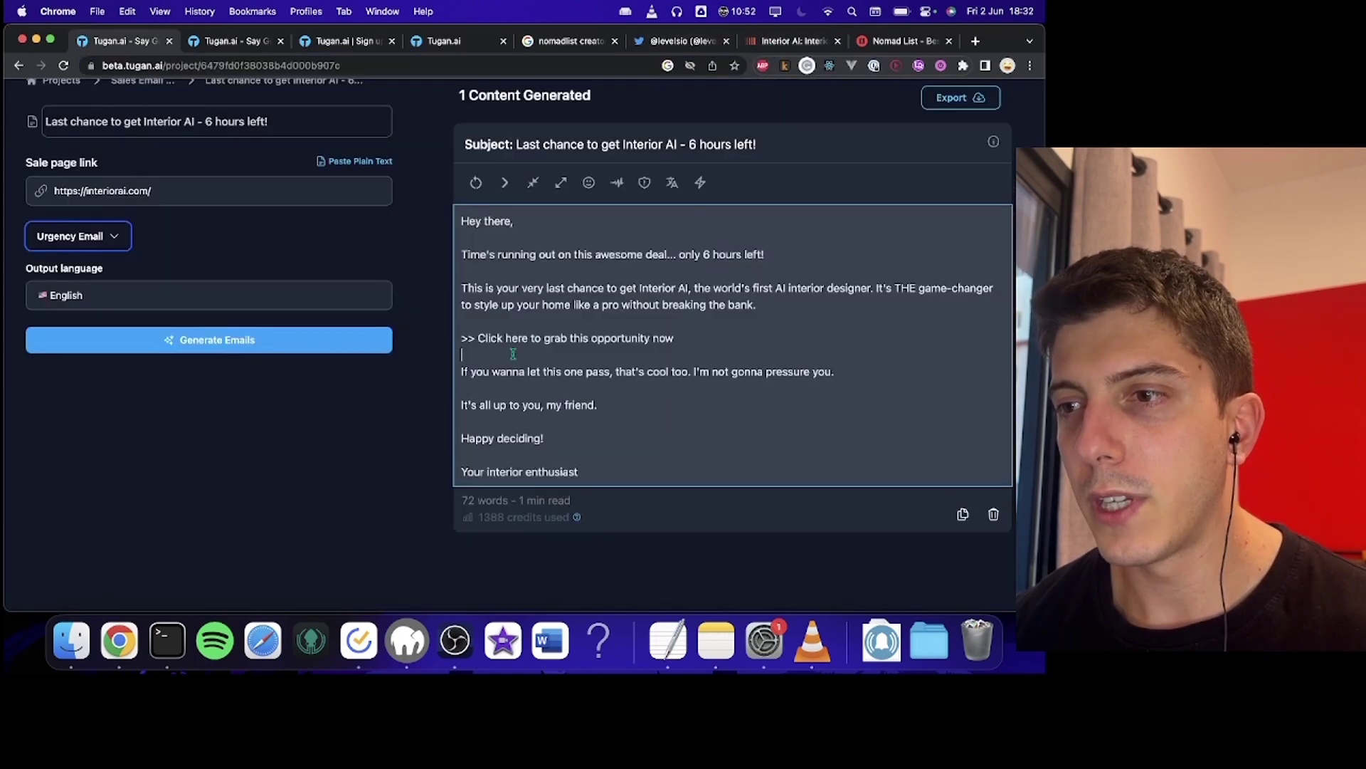
triple_click(534, 340)
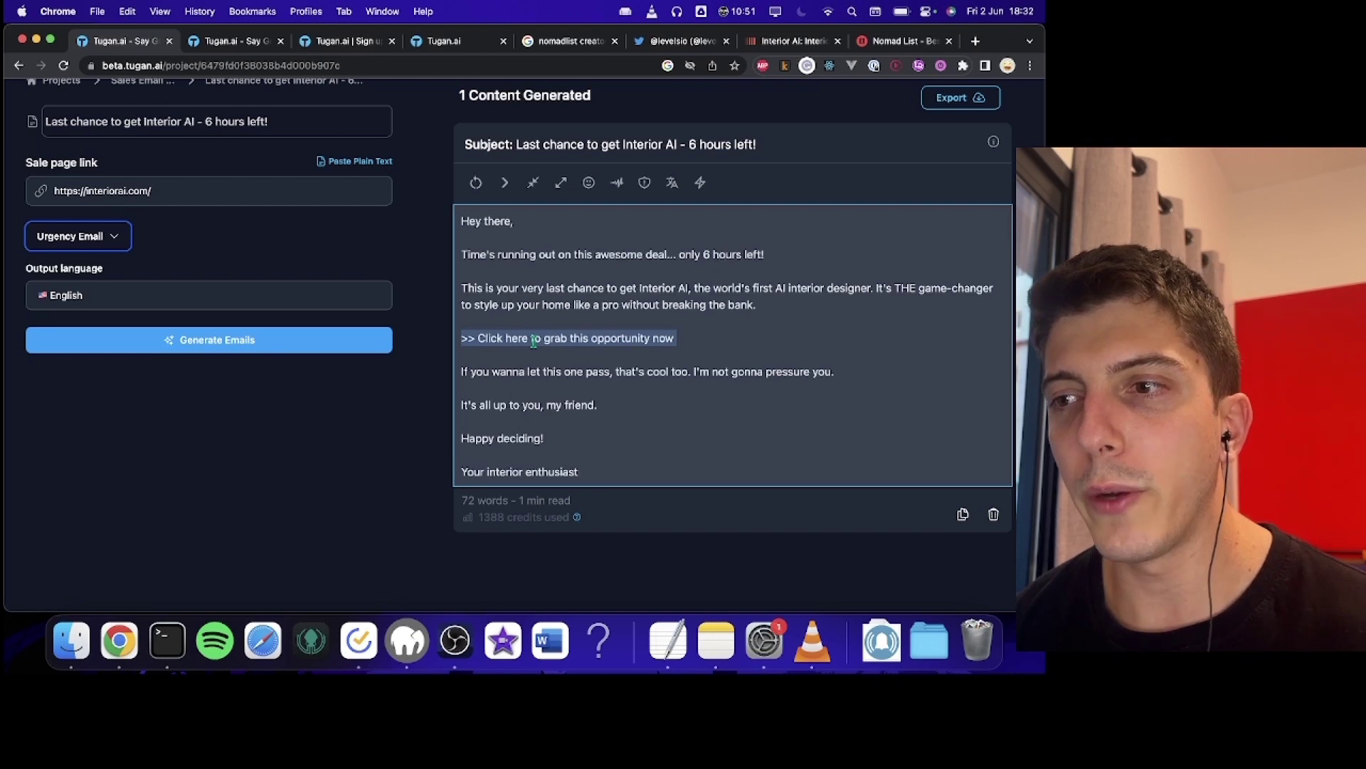
triple_click(592, 366)
click(855, 279)
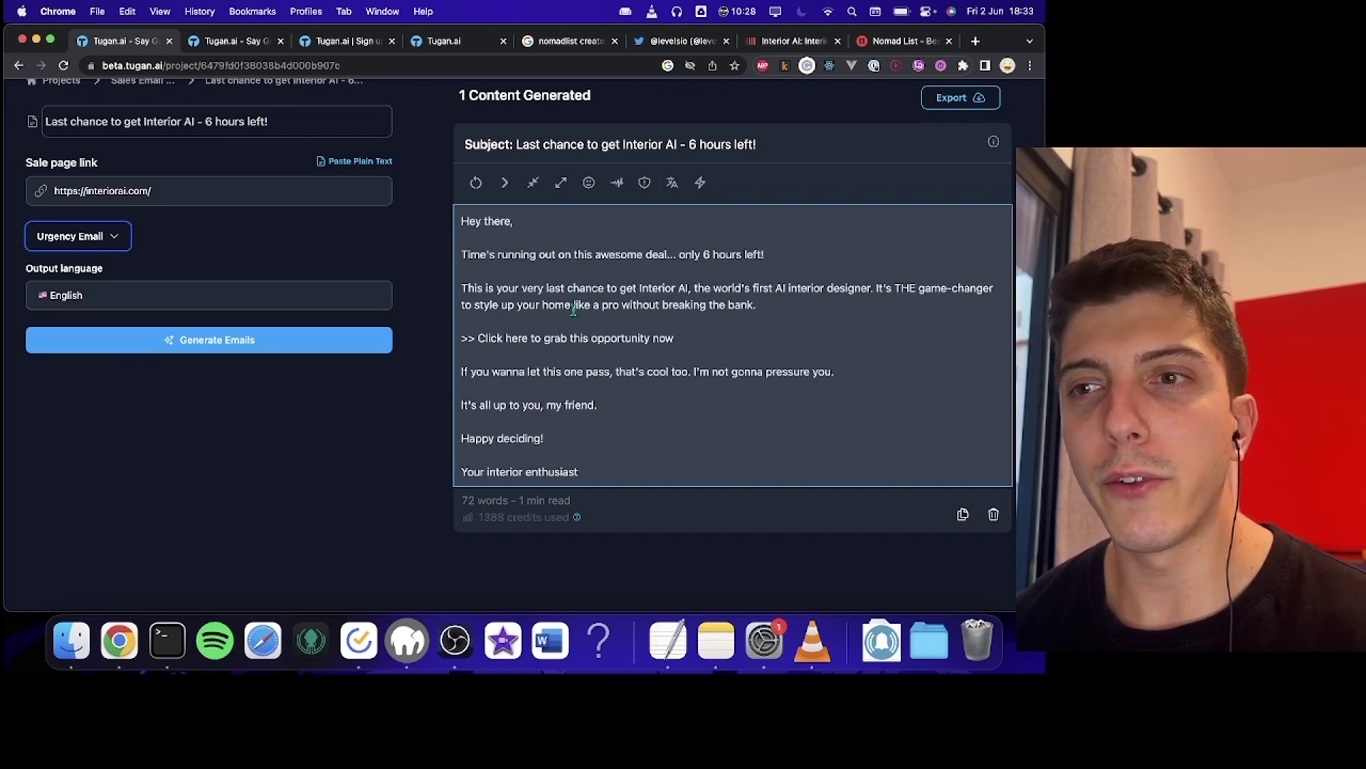
Switch the email type from Urgency Email to Curiosity Email and generate a new email
scroll(135, 145, up, 2)
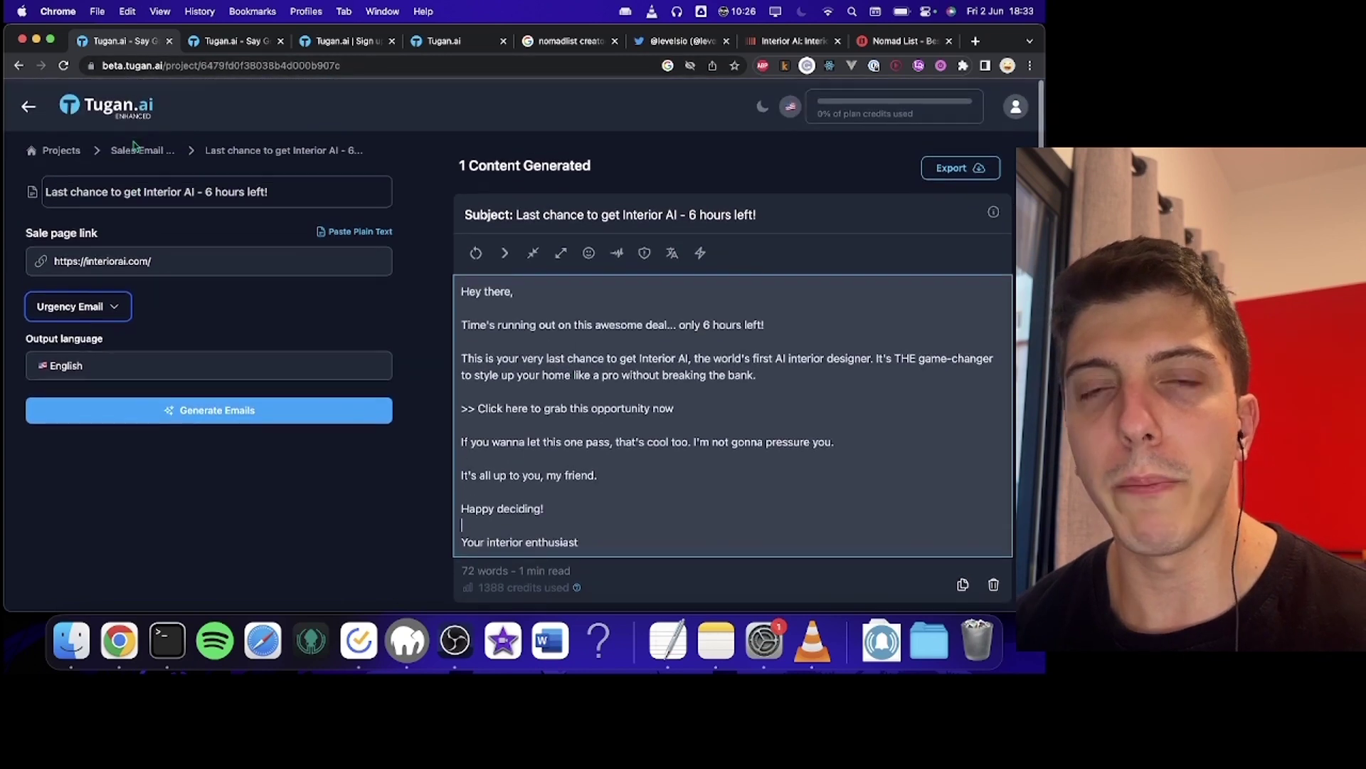
click(75, 303)
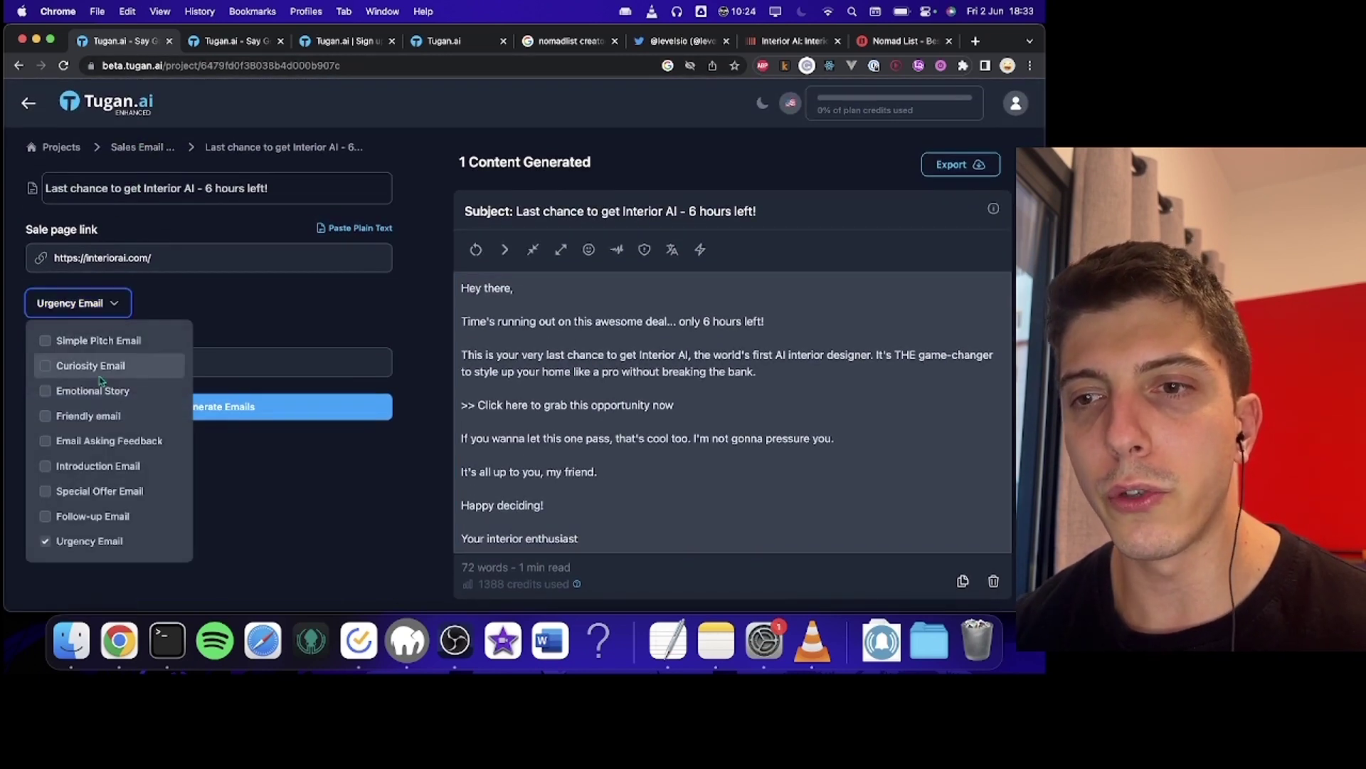
click(84, 367)
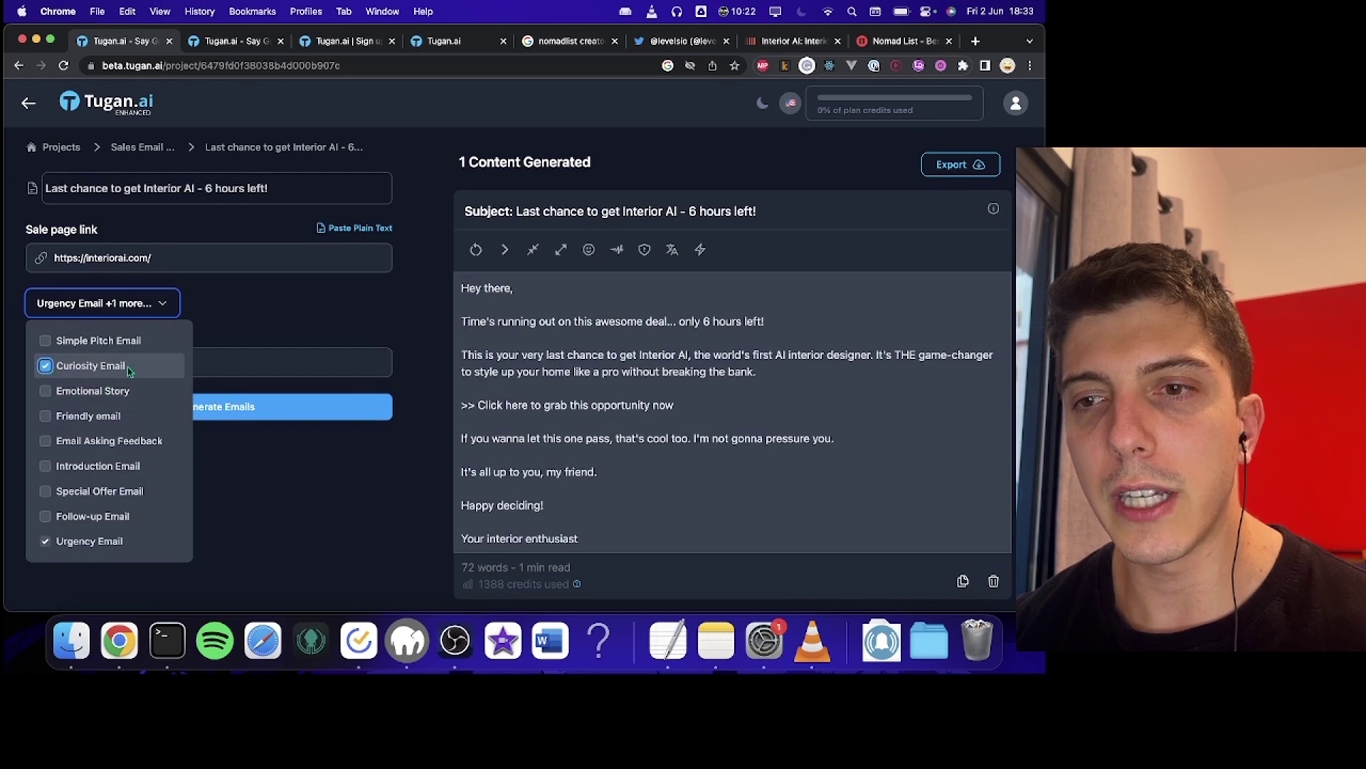
click(45, 542)
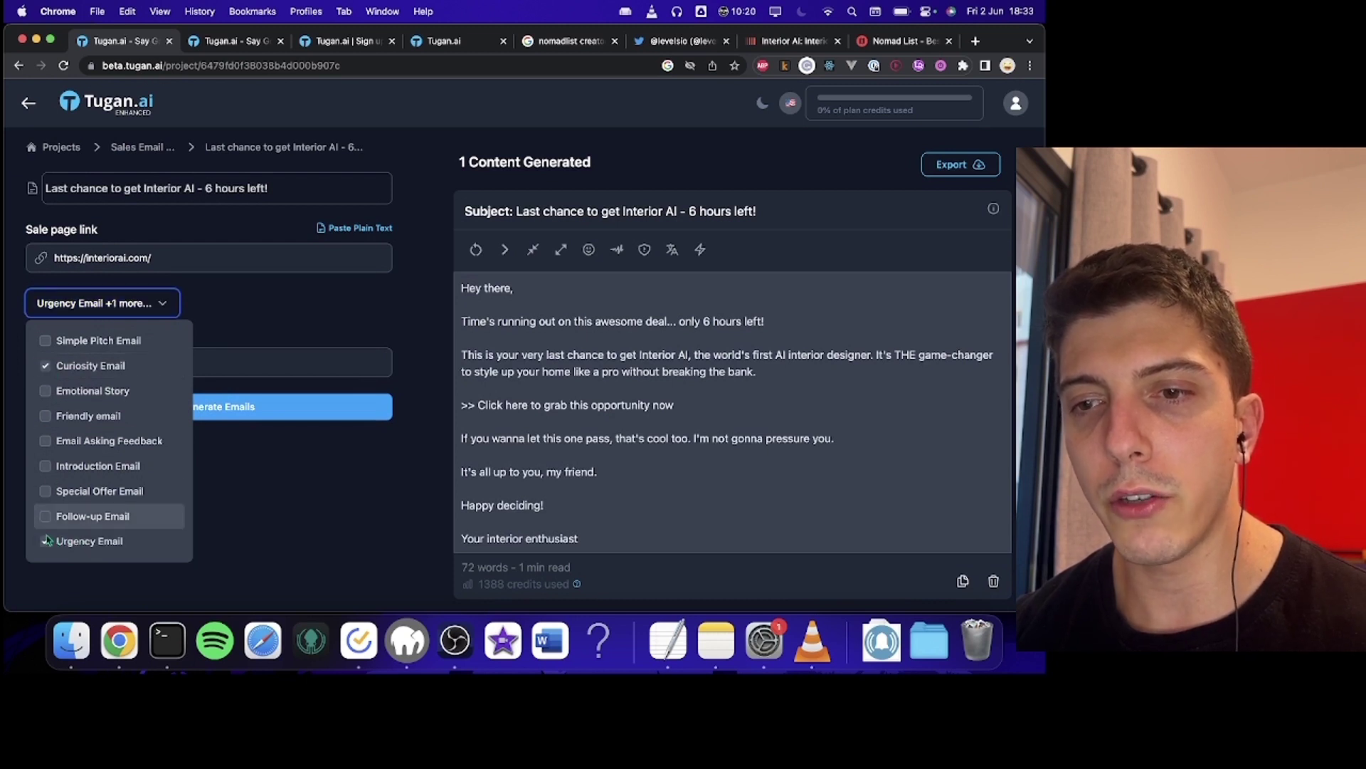
click(45, 542)
click(282, 300)
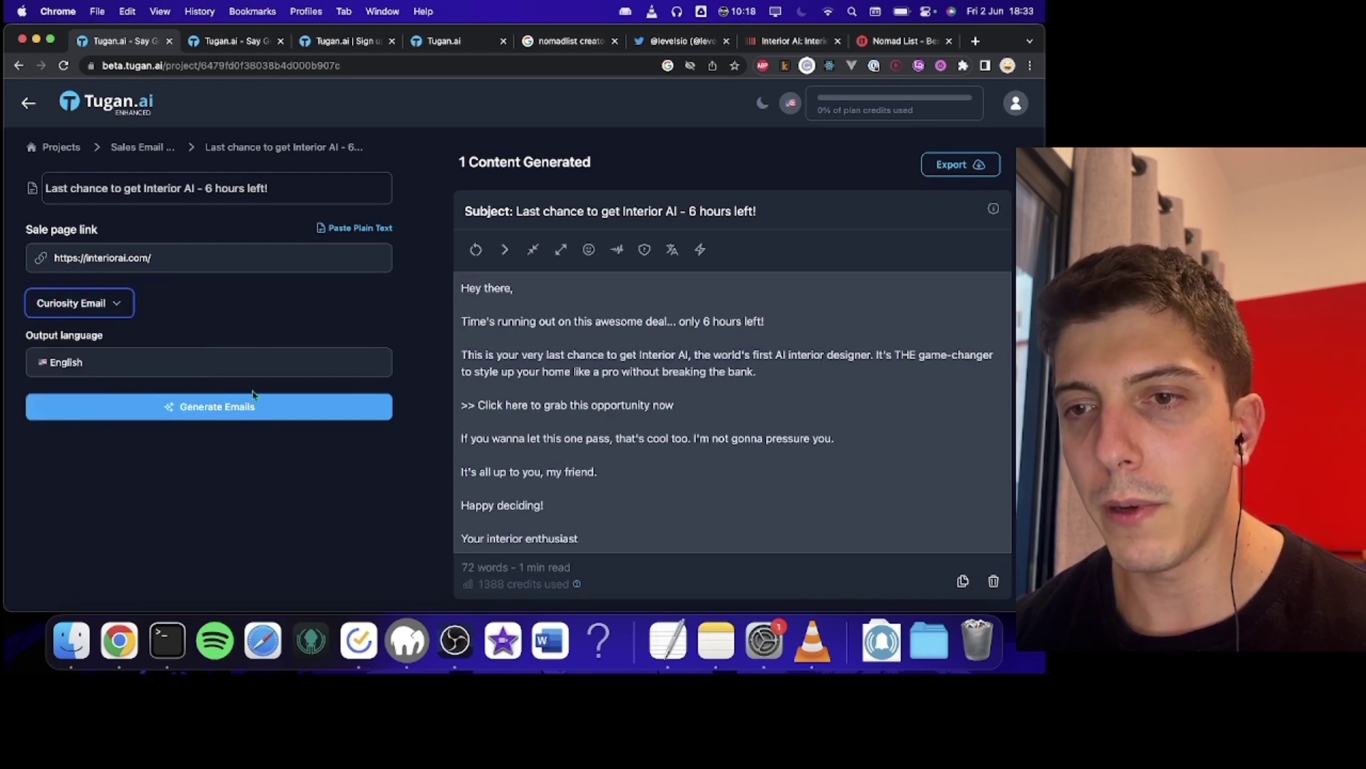
click(254, 397)
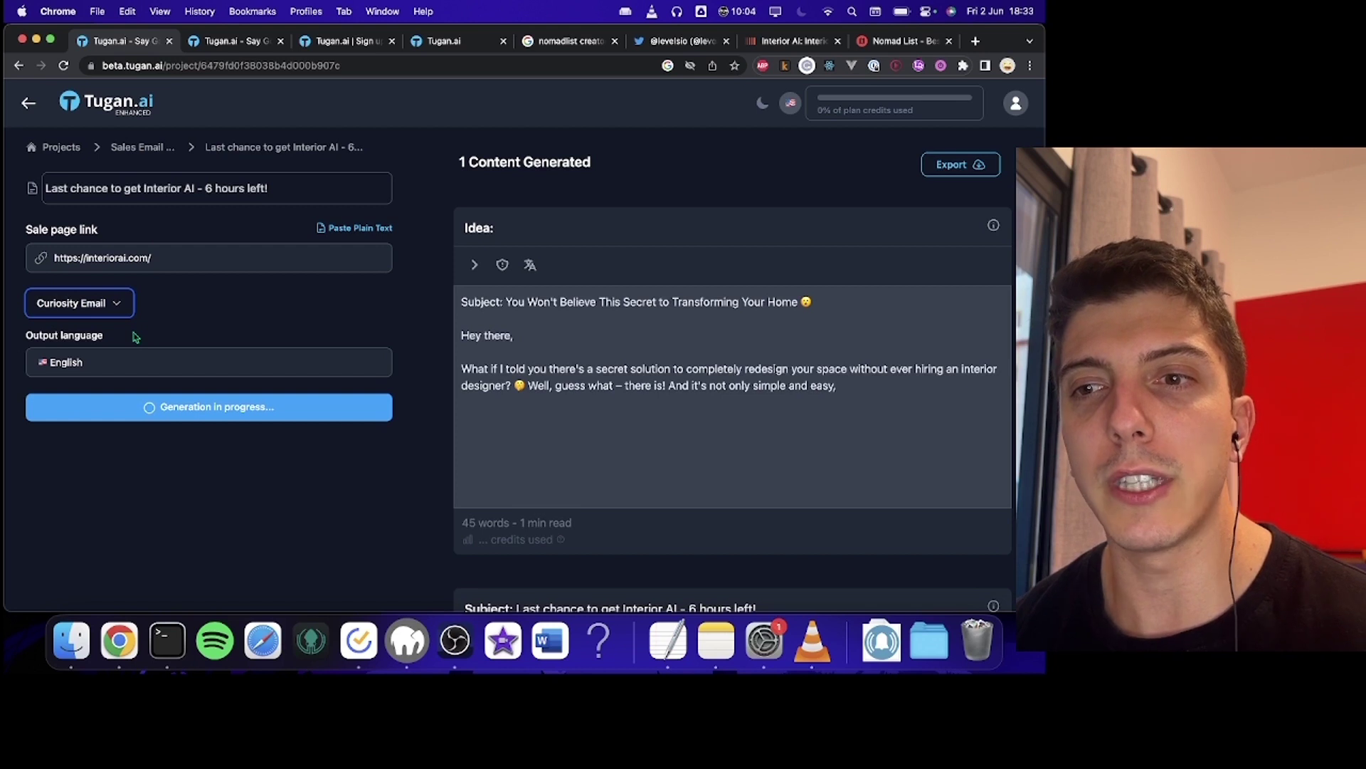
Review the curiosity email's Click here call to action, then open the plan pricing page
click(114, 302)
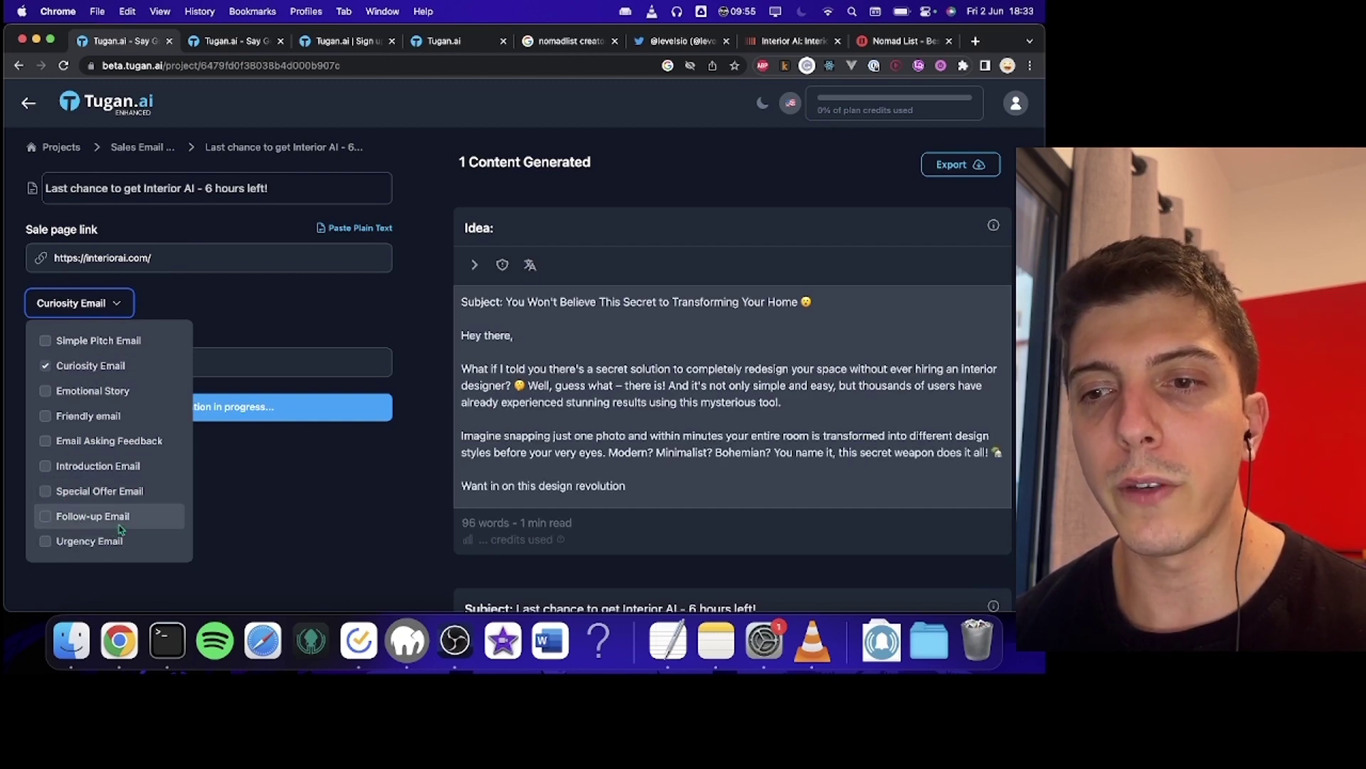
click(604, 449)
scroll(603, 448, down, 2)
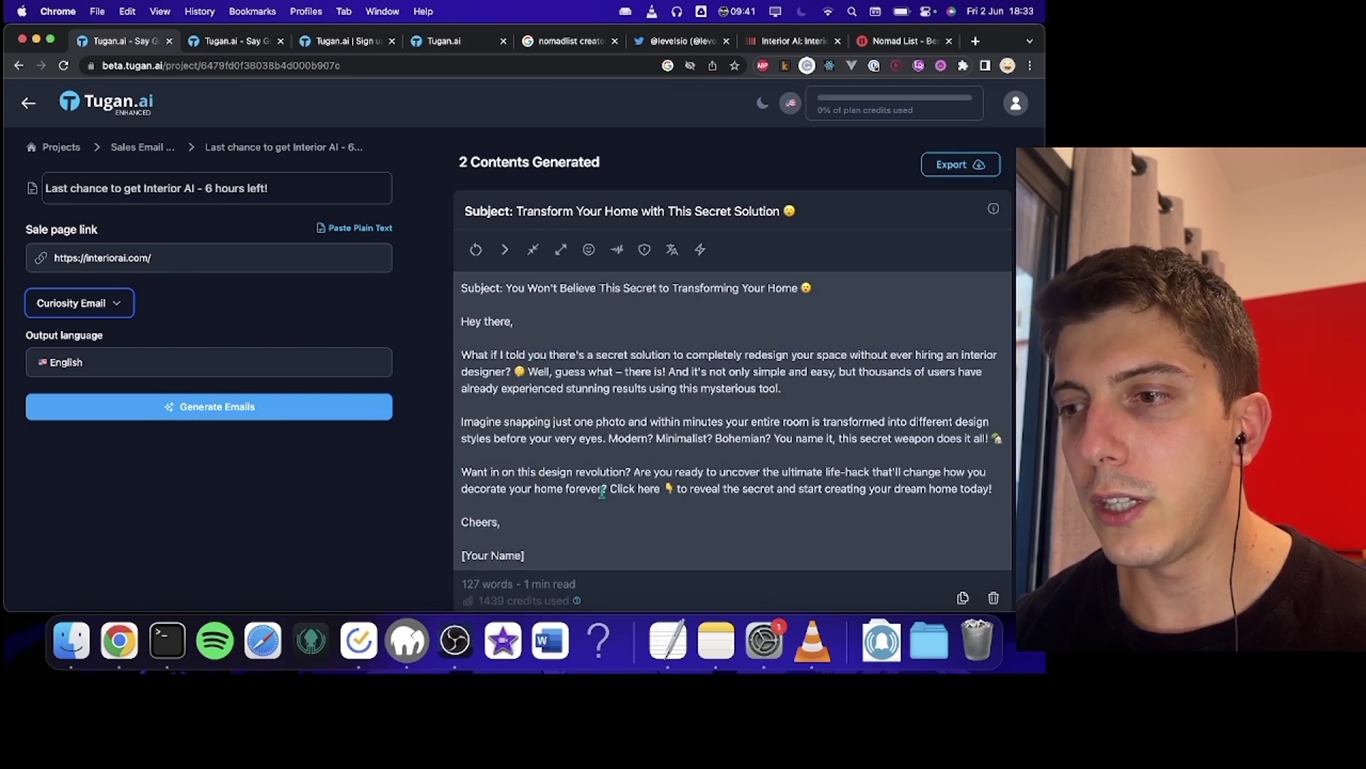
drag(602, 490, 701, 490)
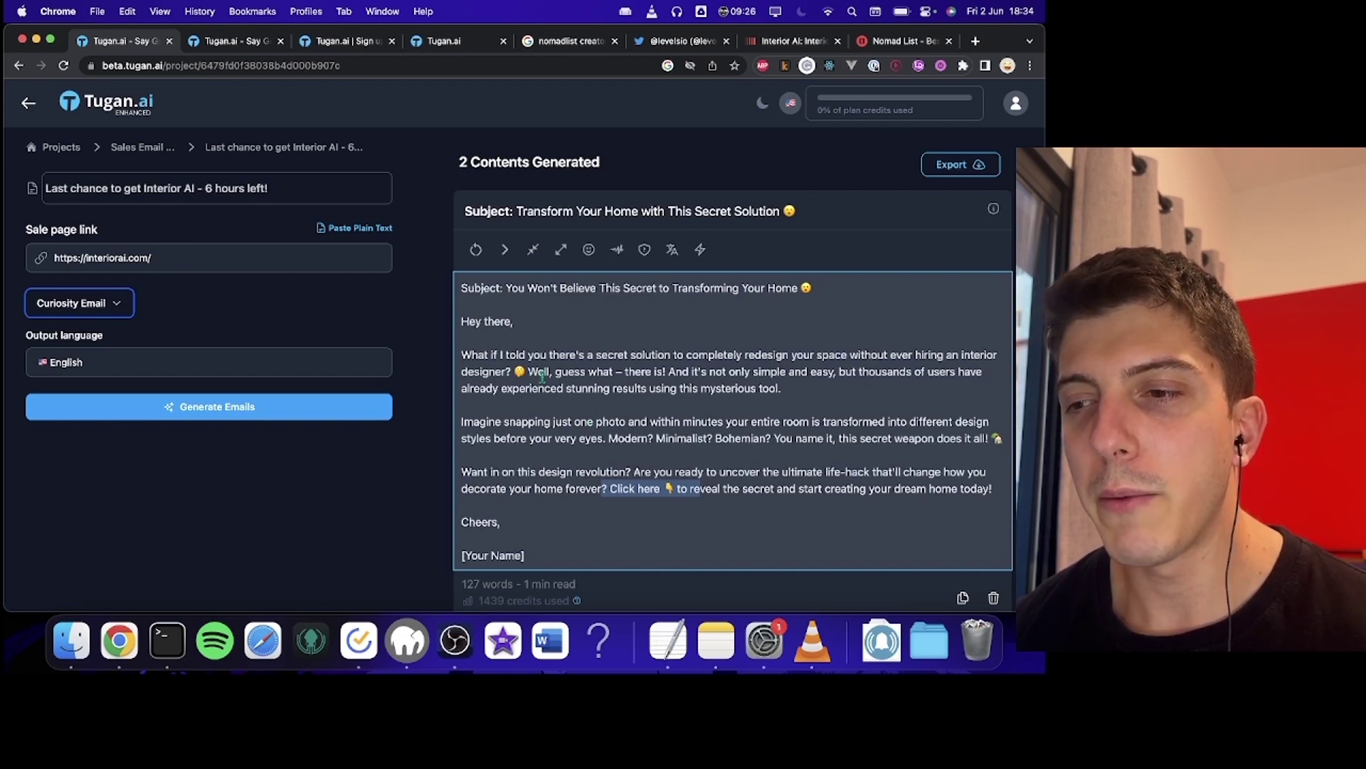
scroll(542, 377, down, 3)
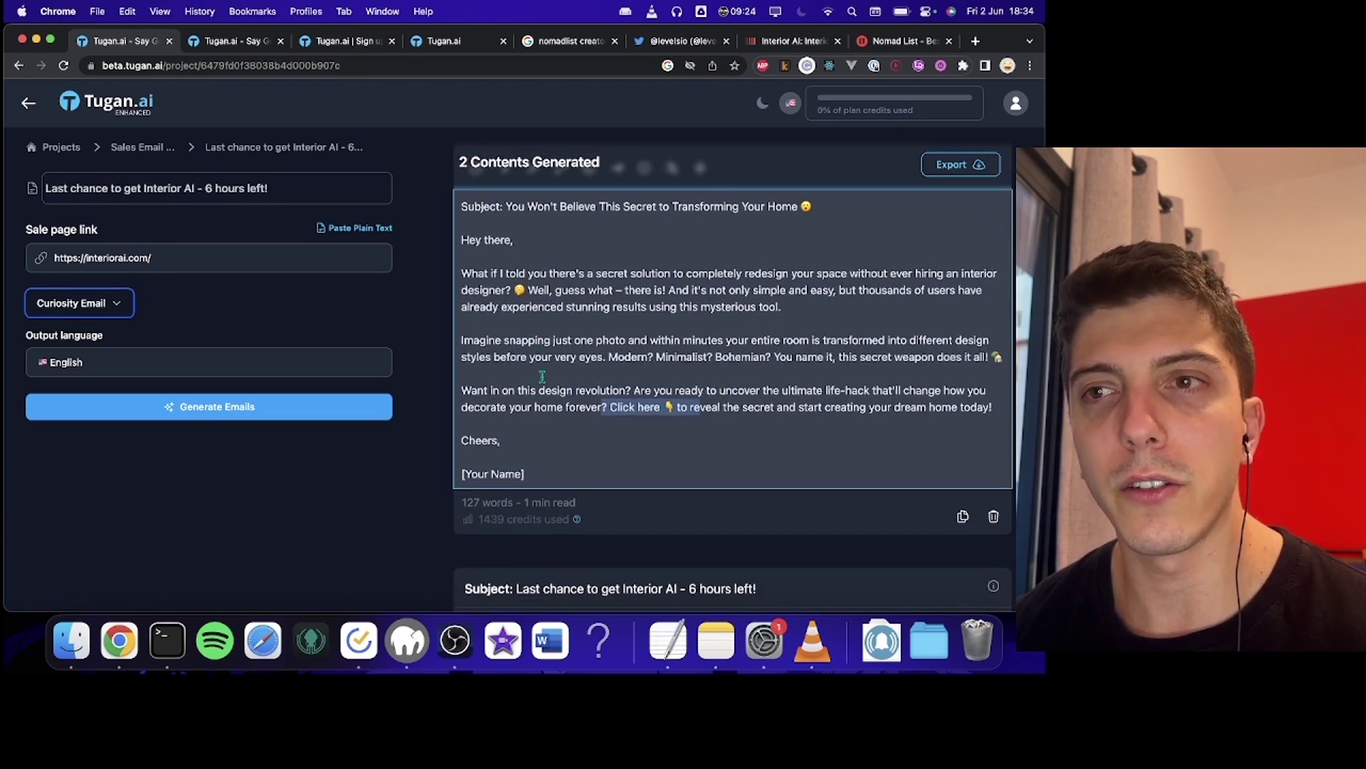
click(897, 110)
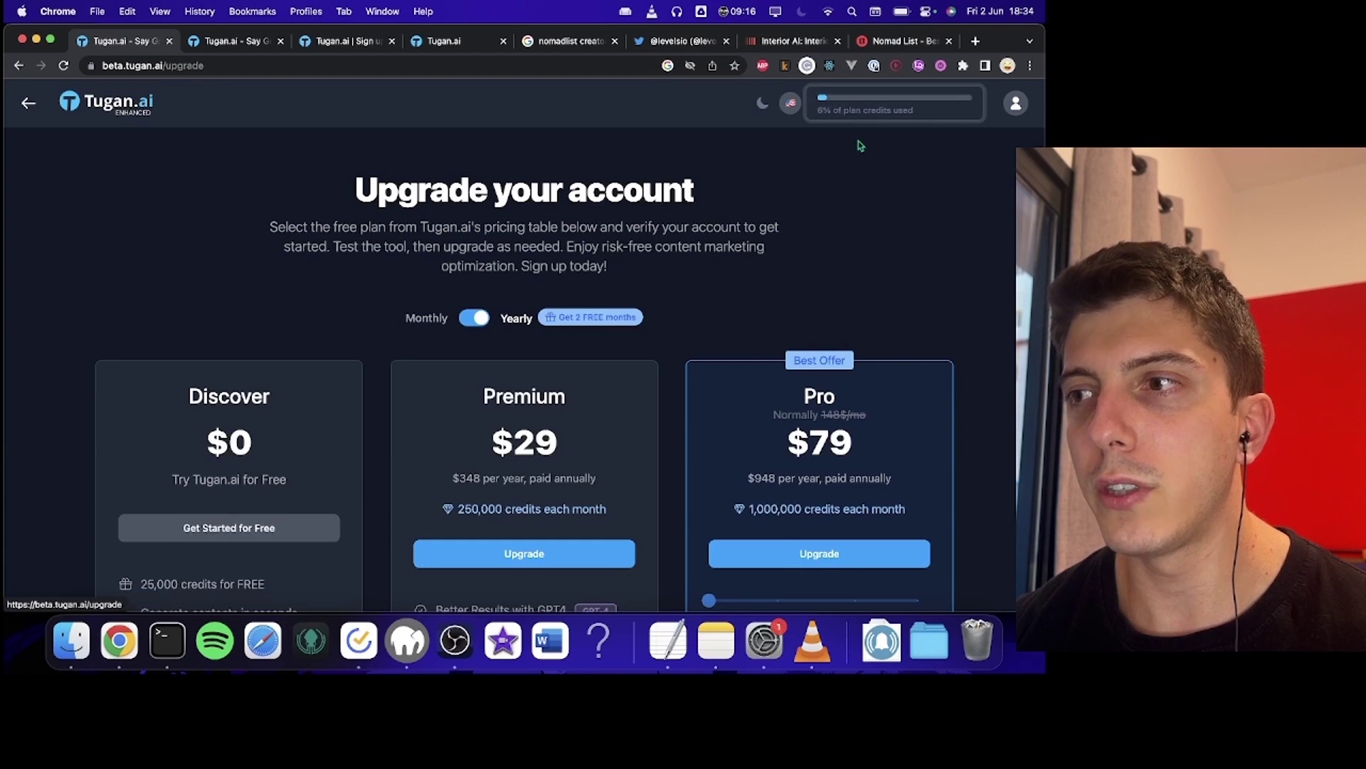
scroll(831, 325, down, 1)
scroll(830, 325, down, 5)
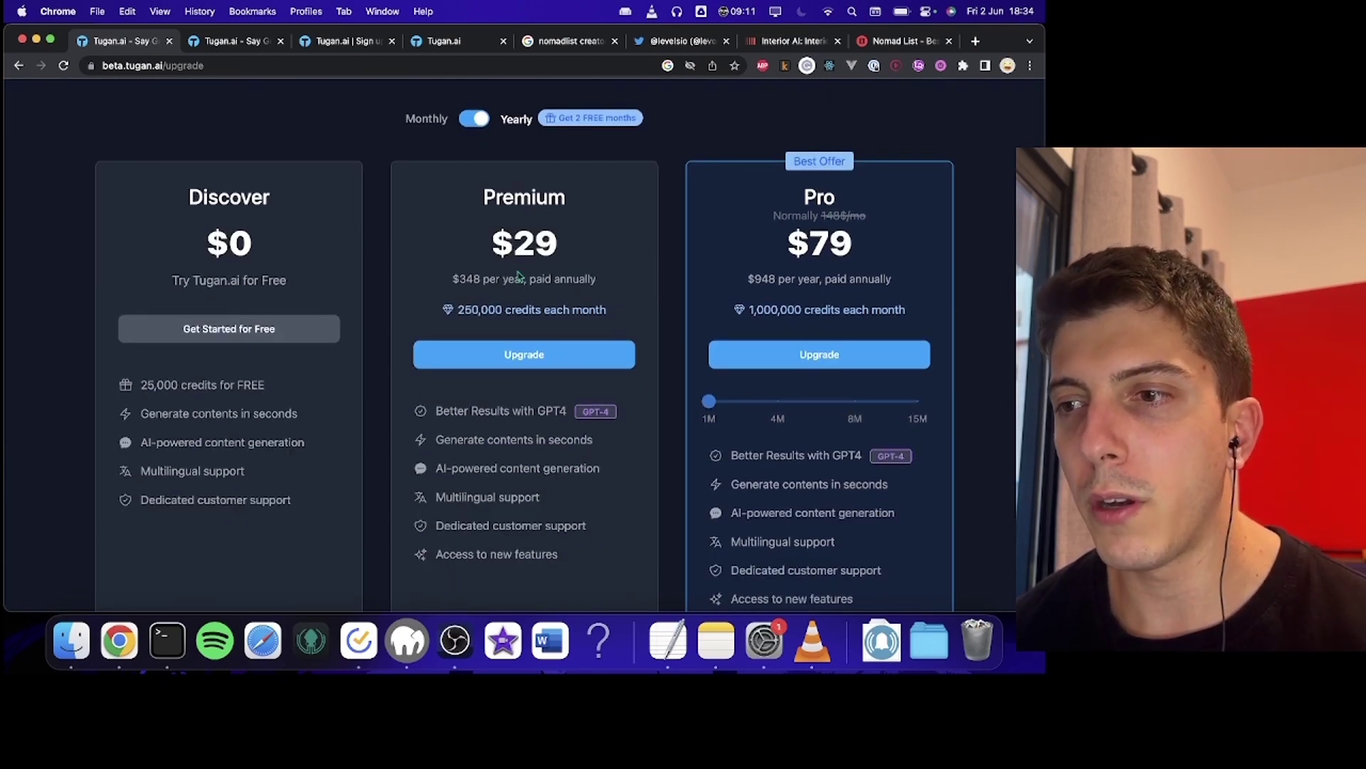
scroll(556, 414, down, 4)
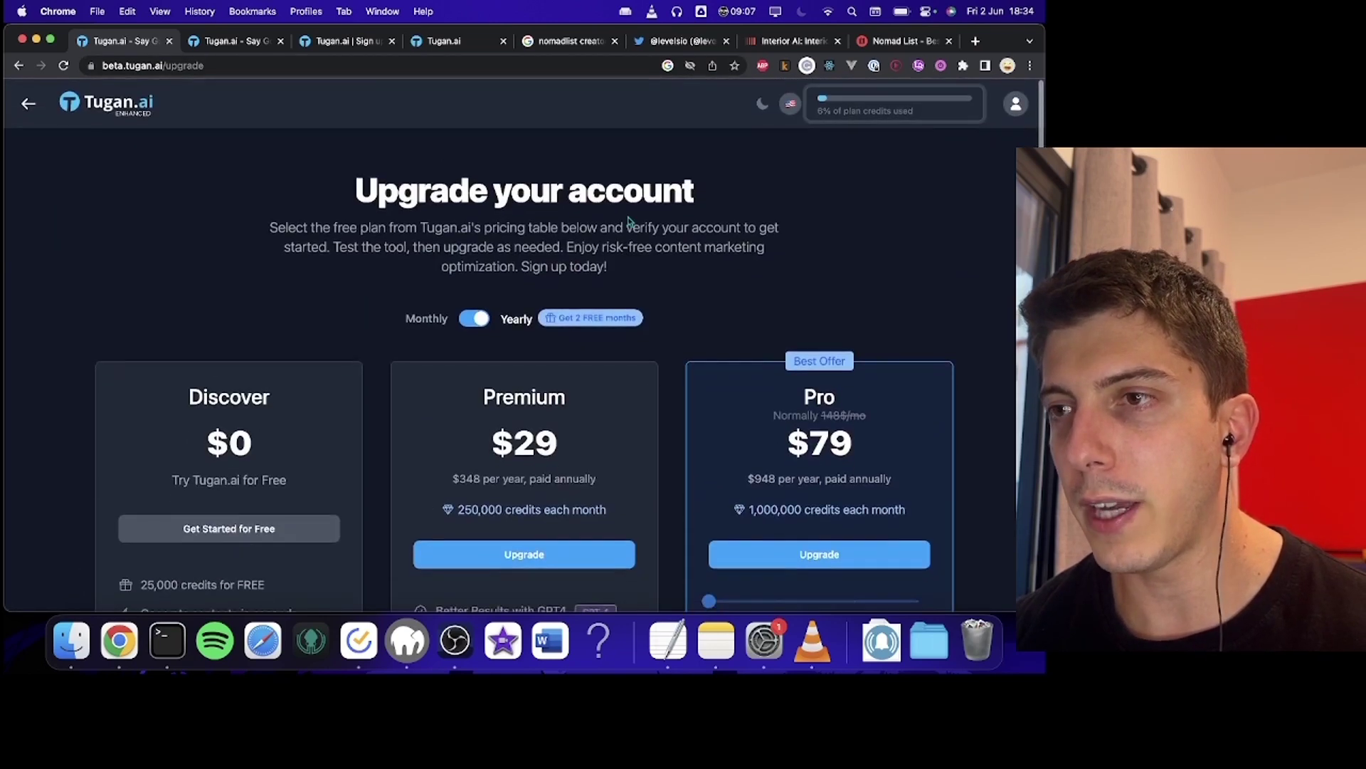
scroll(390, 348, down, 6)
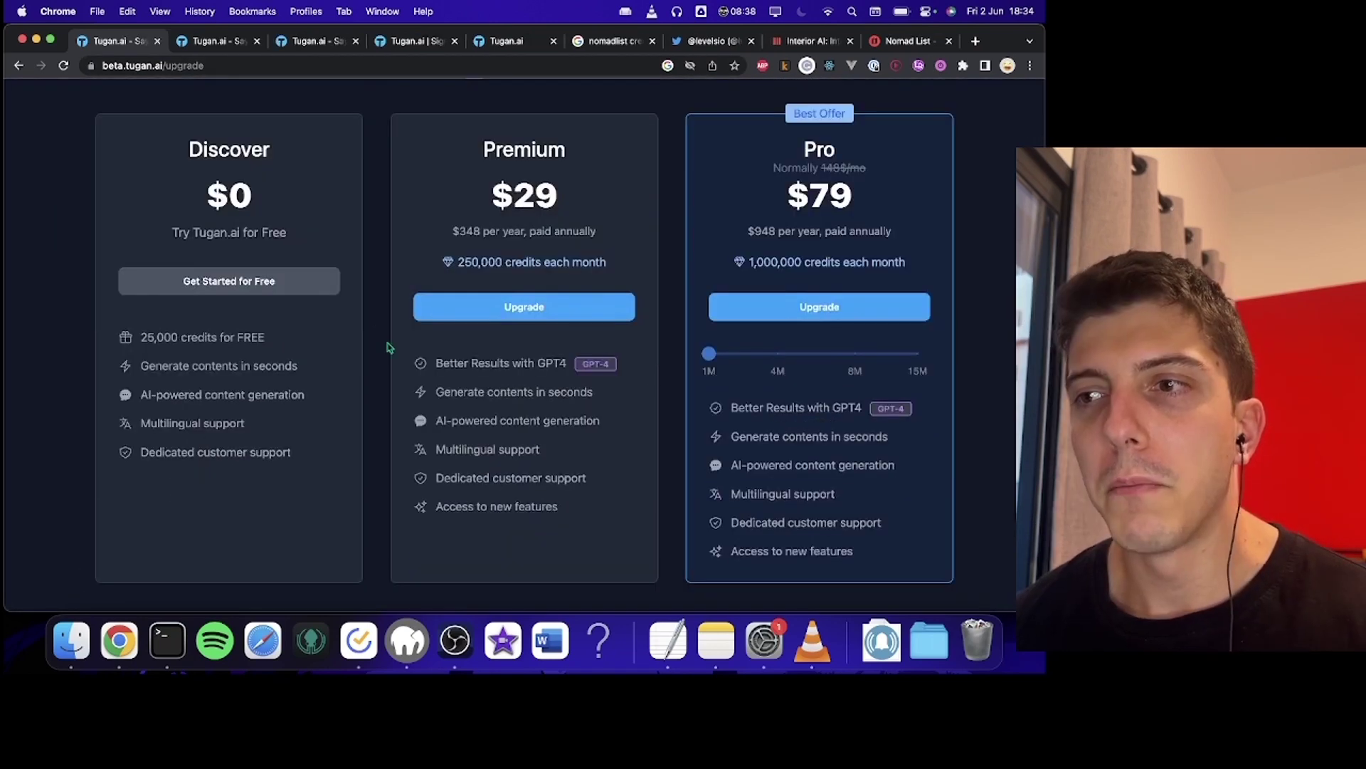